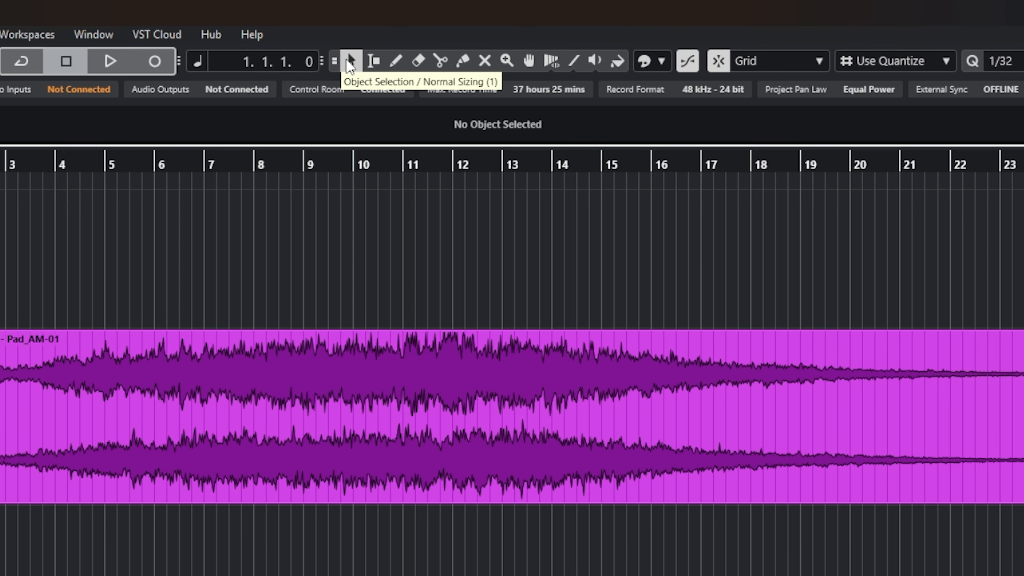
# Step: Move the Pad_AM-01 event so it starts at bar 1, then deselect it
pyautogui.click(246, 377)
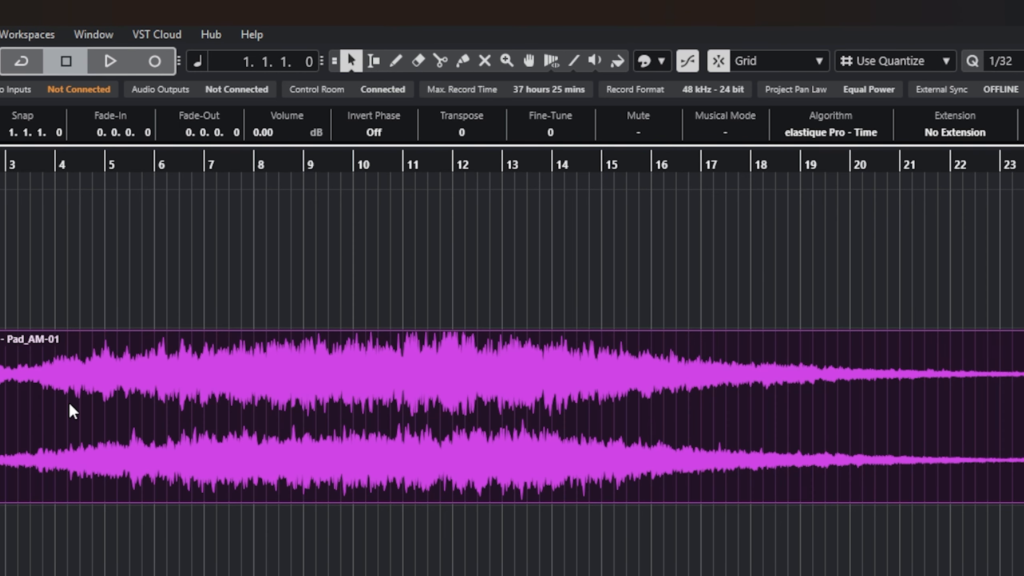
pyautogui.moveTo(111, 392); pyautogui.dragTo(181, 398)
pyautogui.moveTo(412, 573); pyautogui.dragTo(110, 226)
pyautogui.click(222, 206)
# Step: Show the Object Selection sizing-mode list, leaving Normal Sizing active
pyautogui.click(352, 61)
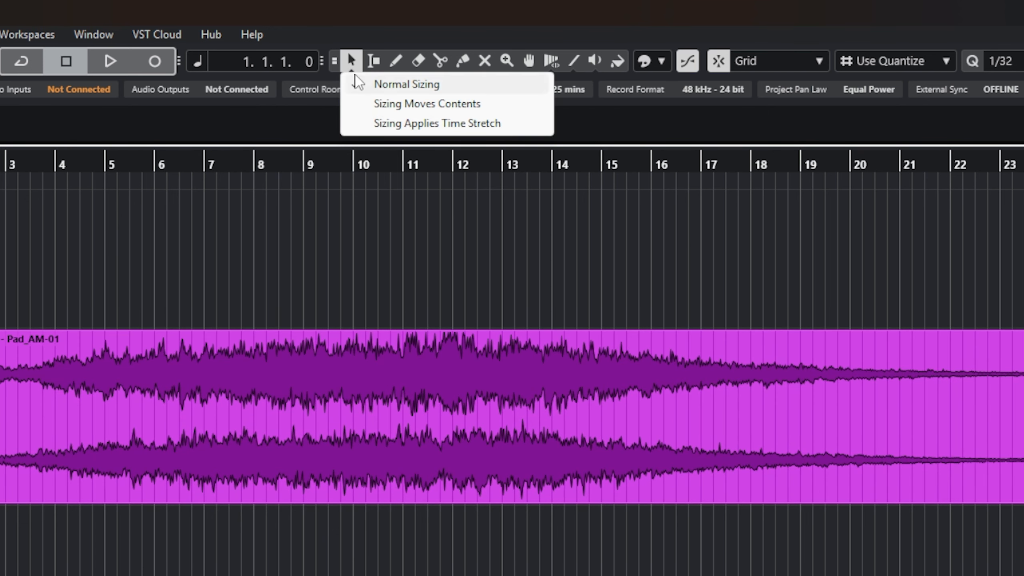
pyautogui.click(354, 63)
pyautogui.click(355, 63)
pyautogui.click(355, 66)
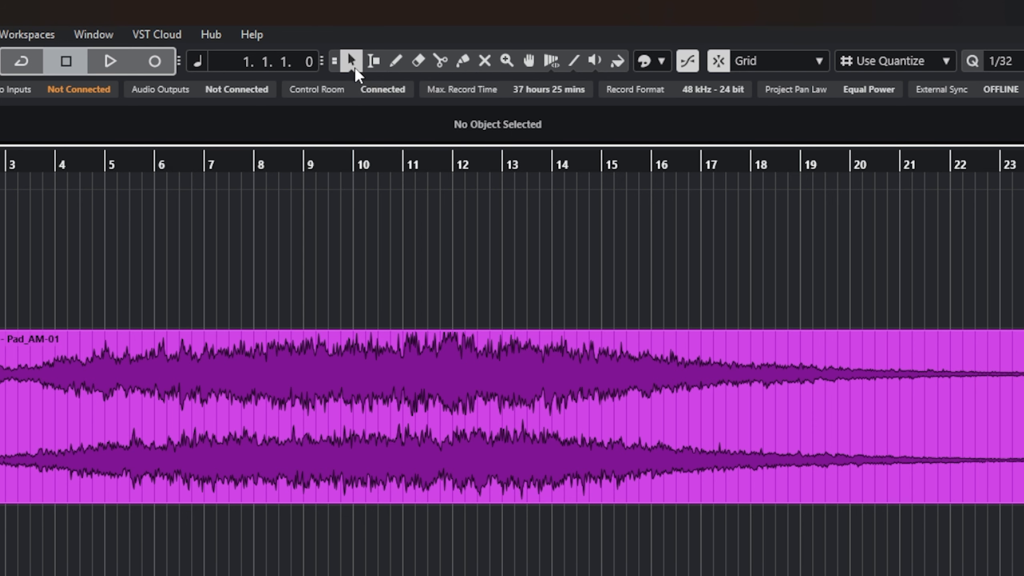
pyautogui.click(355, 67)
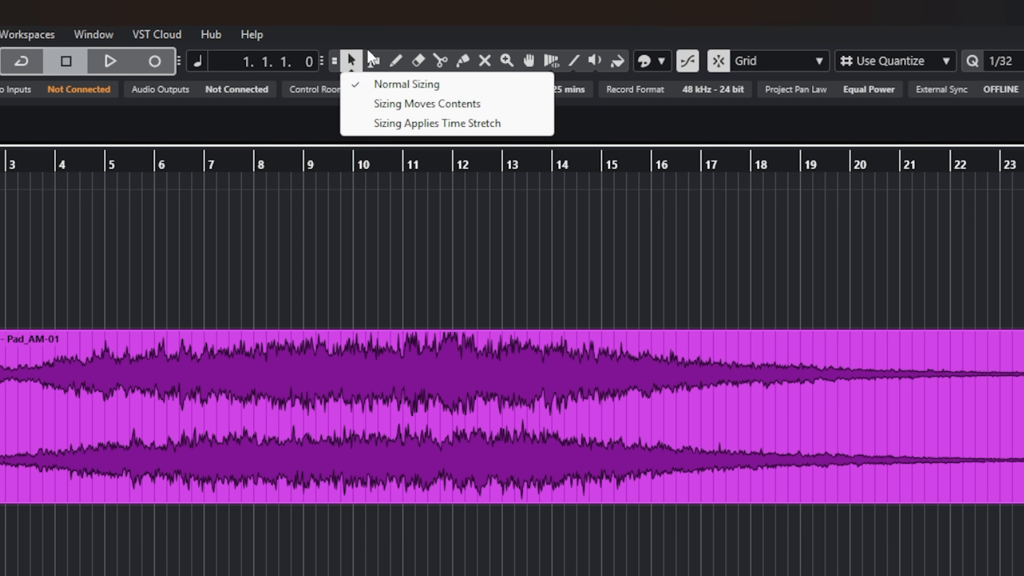
pyautogui.click(357, 22)
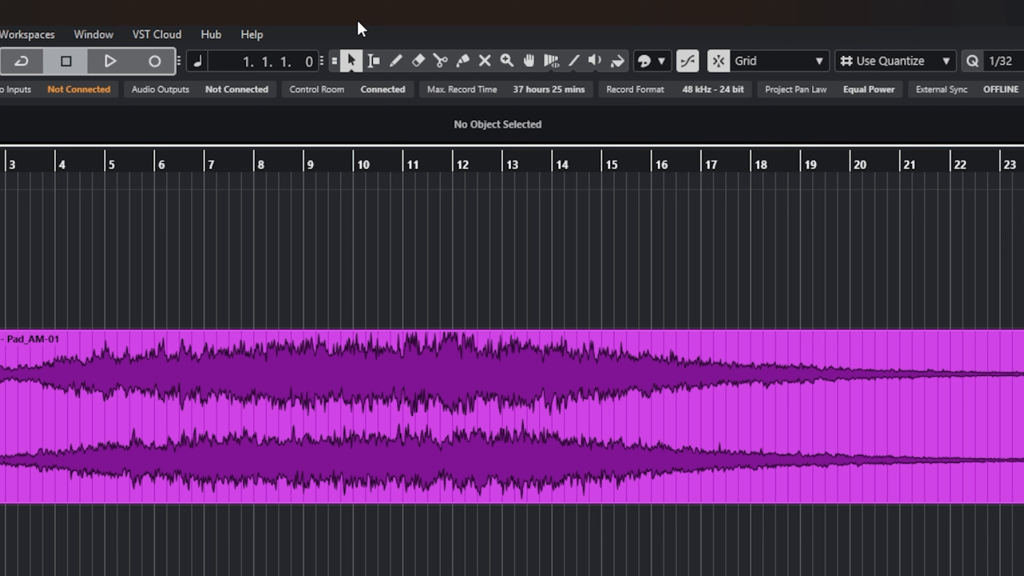
pyautogui.click(359, 70)
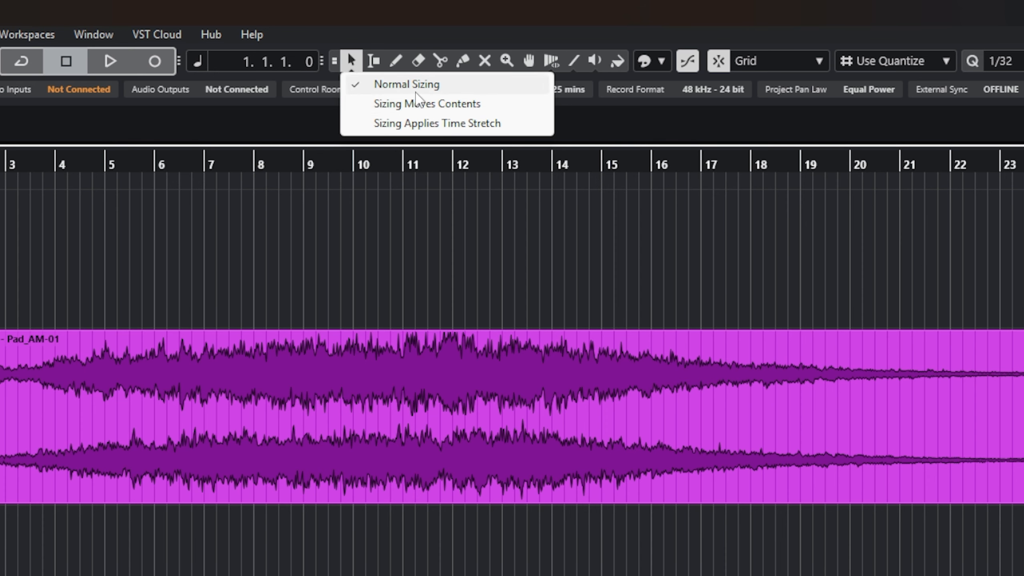
pyautogui.click(817, 549)
pyautogui.hscroll(8, 512, 362)
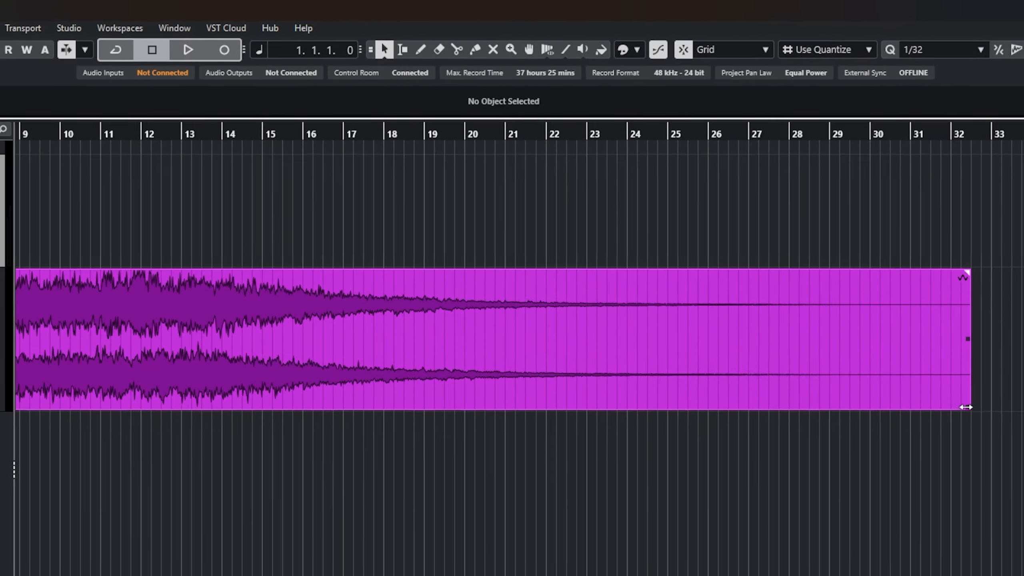
pyautogui.moveTo(967, 407); pyautogui.dragTo(392, 338)
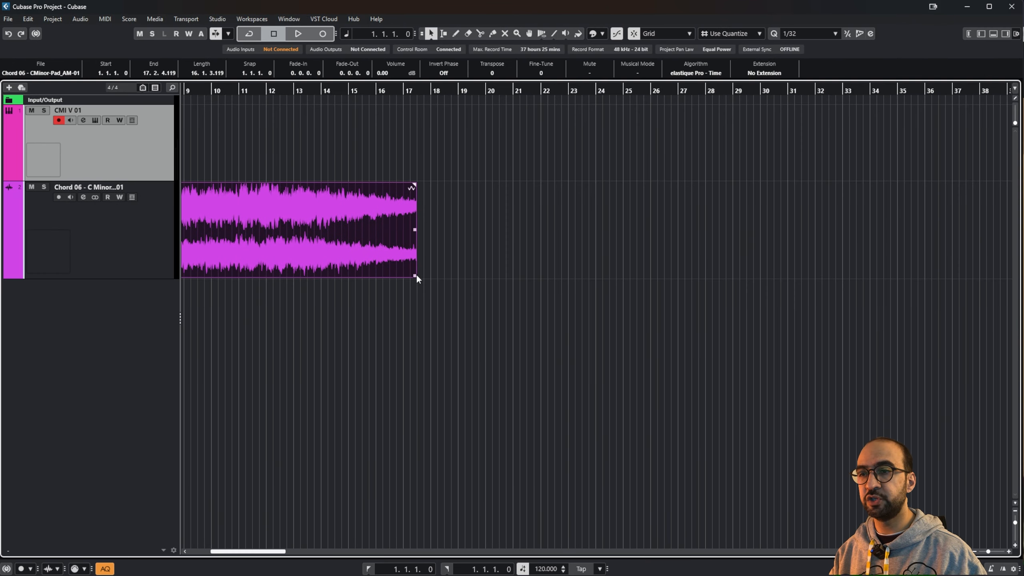
pyautogui.moveTo(416, 276); pyautogui.dragTo(503, 300)
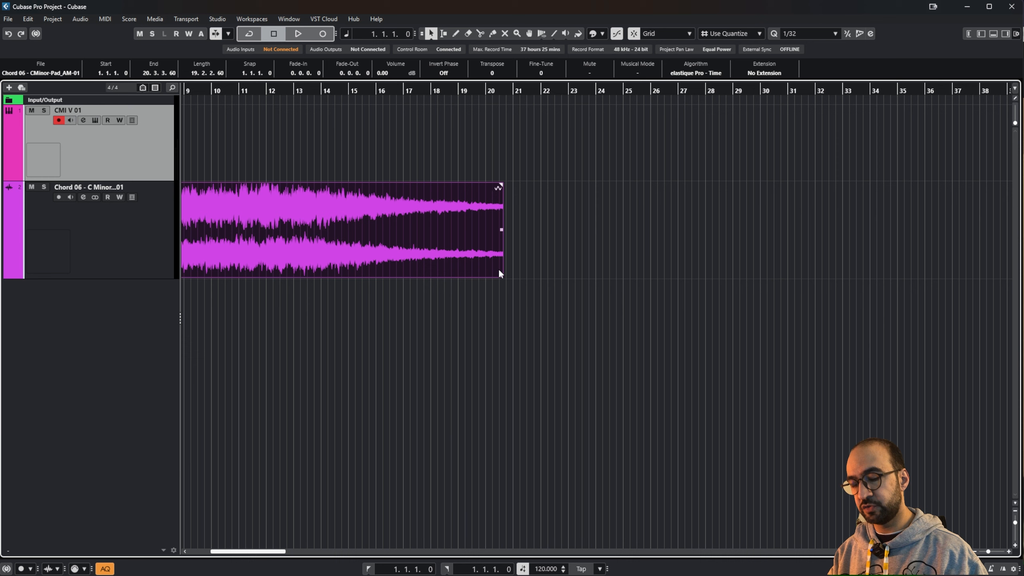
pyautogui.hotkey('ctrl', 'z')
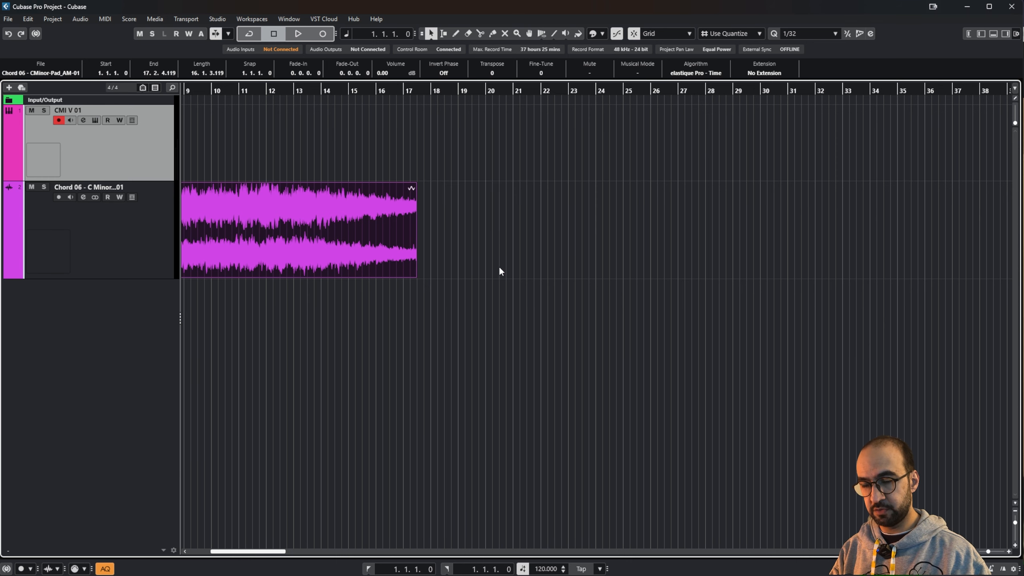
pyautogui.hotkey('ctrl', 'z')
# Step: Switch to Sizing Moves Contents and resize the pad event's end so its audio shifts
pyautogui.click(430, 34)
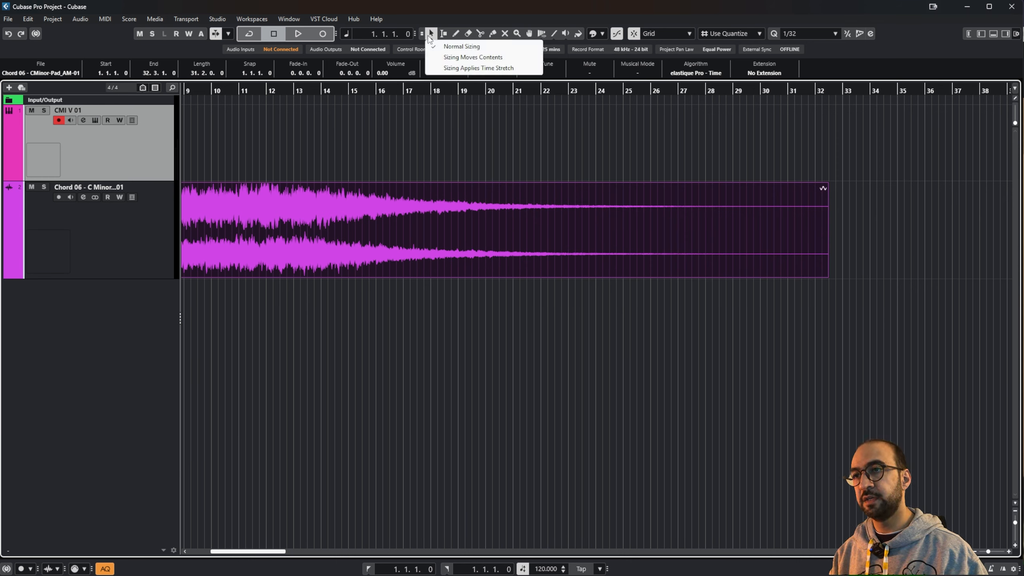
pyautogui.click(457, 58)
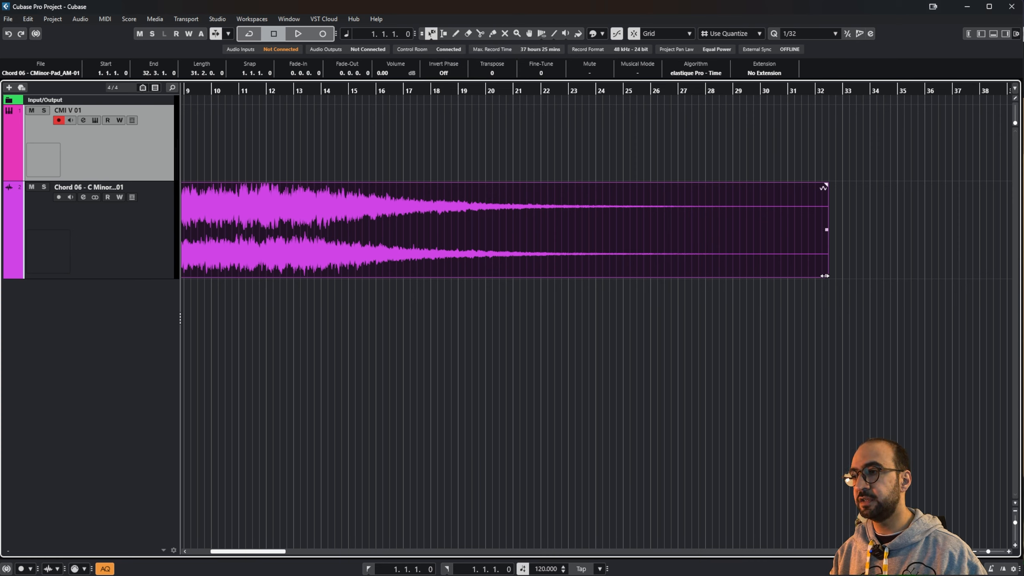
pyautogui.moveTo(830, 275); pyautogui.dragTo(672, 278)
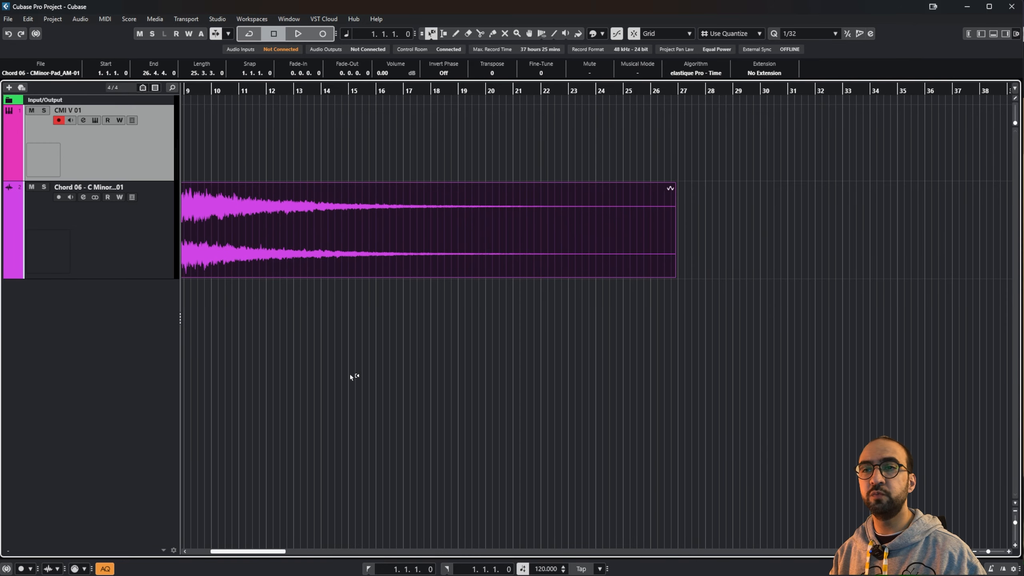
pyautogui.hscroll(-8, 349, 374)
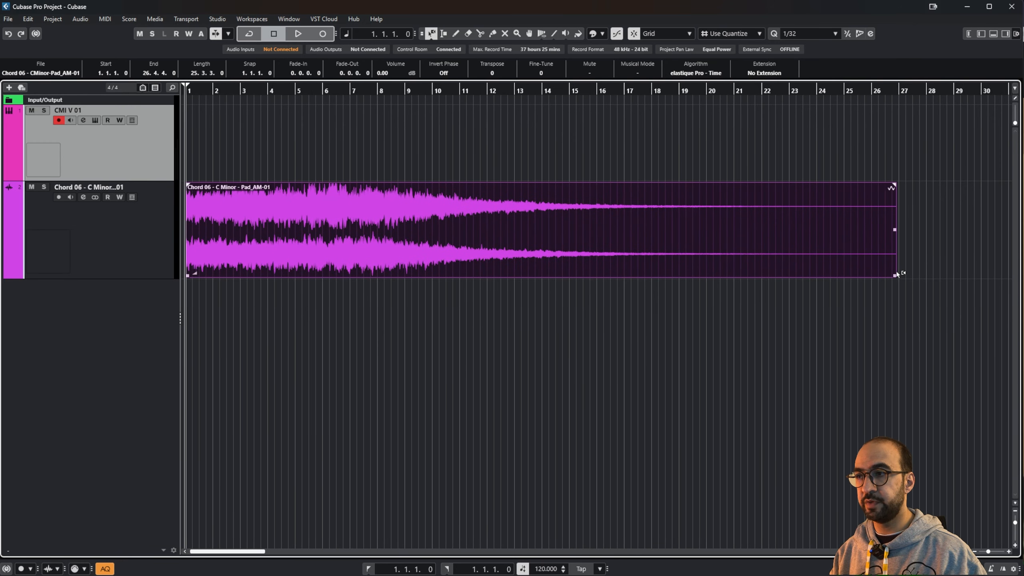
pyautogui.moveTo(895, 275); pyautogui.dragTo(982, 278)
# Step: Return to Normal Sizing and move the pad event to start at 3.4.4.0
pyautogui.click(432, 34)
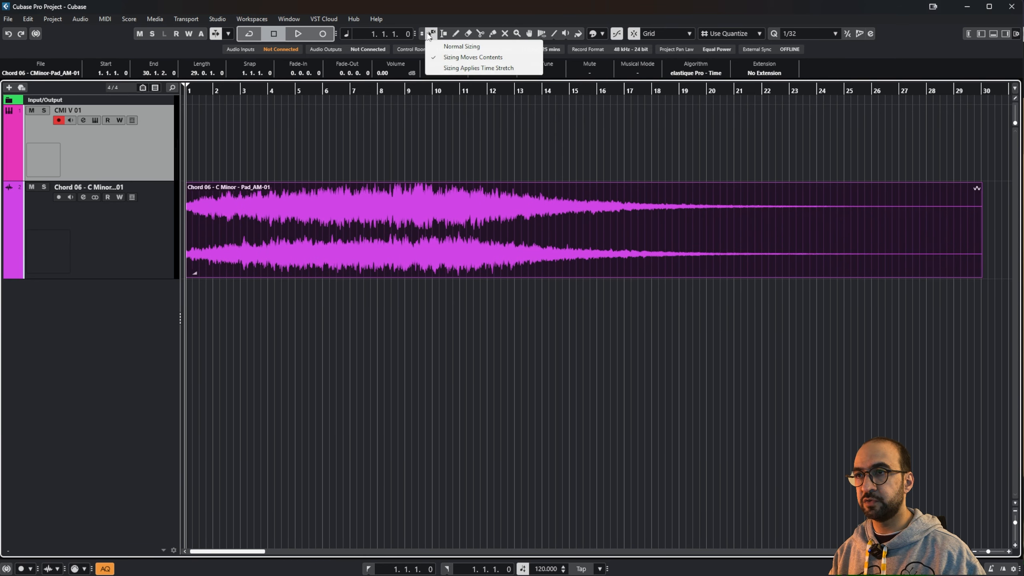
pyautogui.click(438, 48)
pyautogui.moveTo(312, 234); pyautogui.dragTo(393, 261)
pyautogui.hscroll(2, 549, 340)
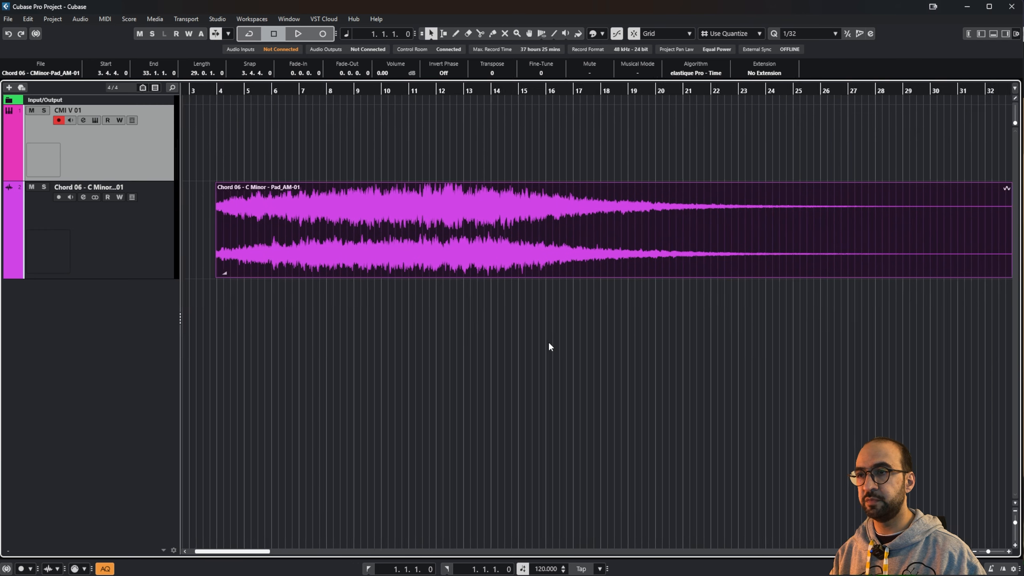
# Step: Reselect Sizing Moves Contents and resize the pad event to end at 35.2.4.0
pyautogui.click(429, 38)
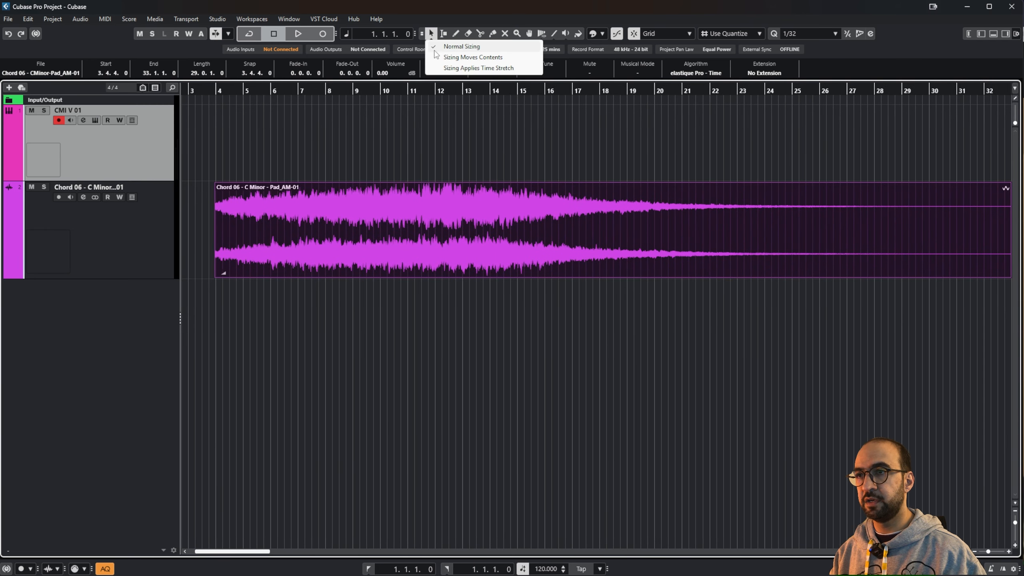
pyautogui.click(472, 57)
pyautogui.hscroll(1, 732, 256)
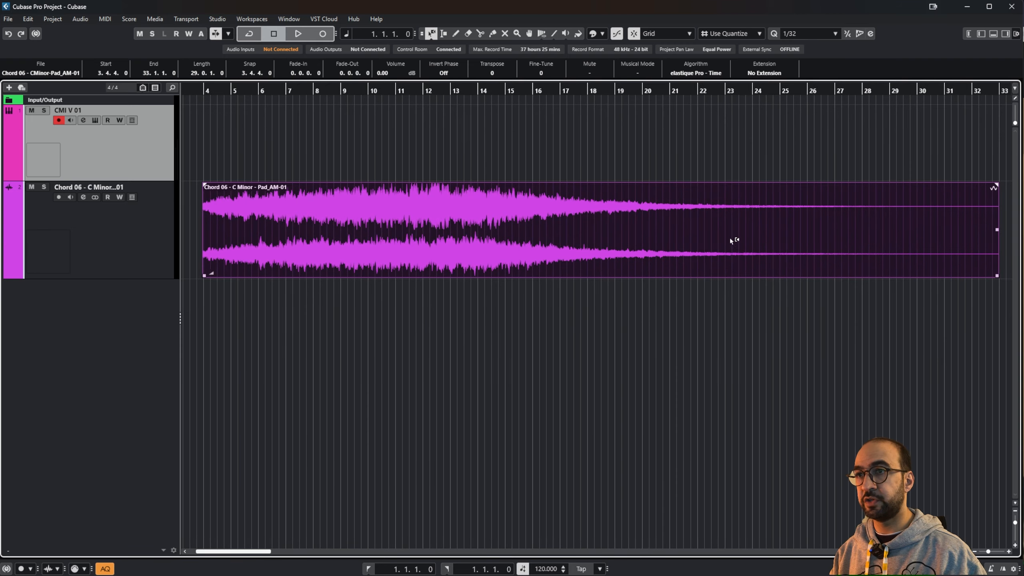
pyautogui.moveTo(996, 277); pyautogui.dragTo(944, 279)
pyautogui.hscroll(-5, 506, 284)
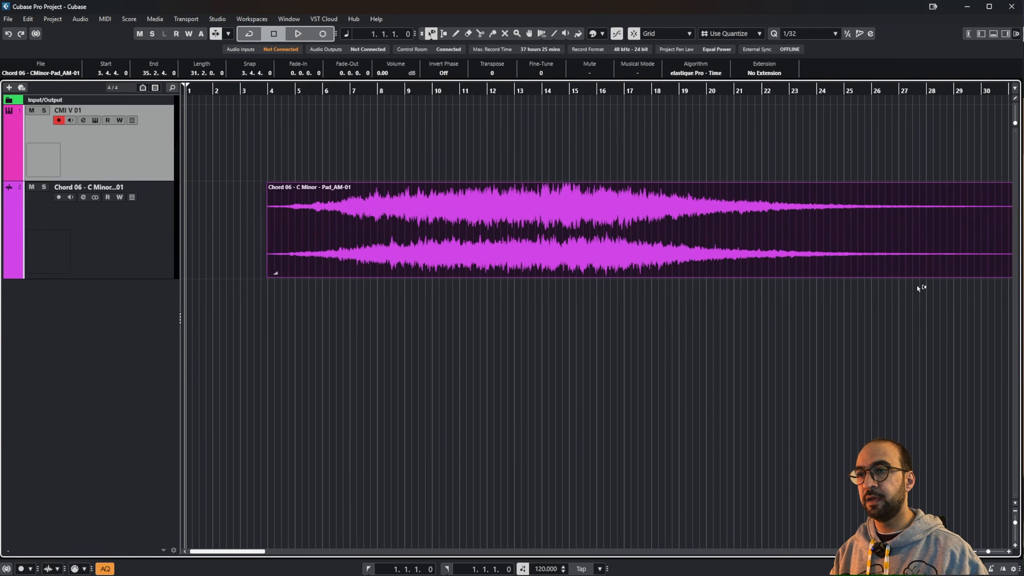
# Step: Set sizing to Sizing Applies Time Stretch and zoom the timeline out
pyautogui.click(432, 34)
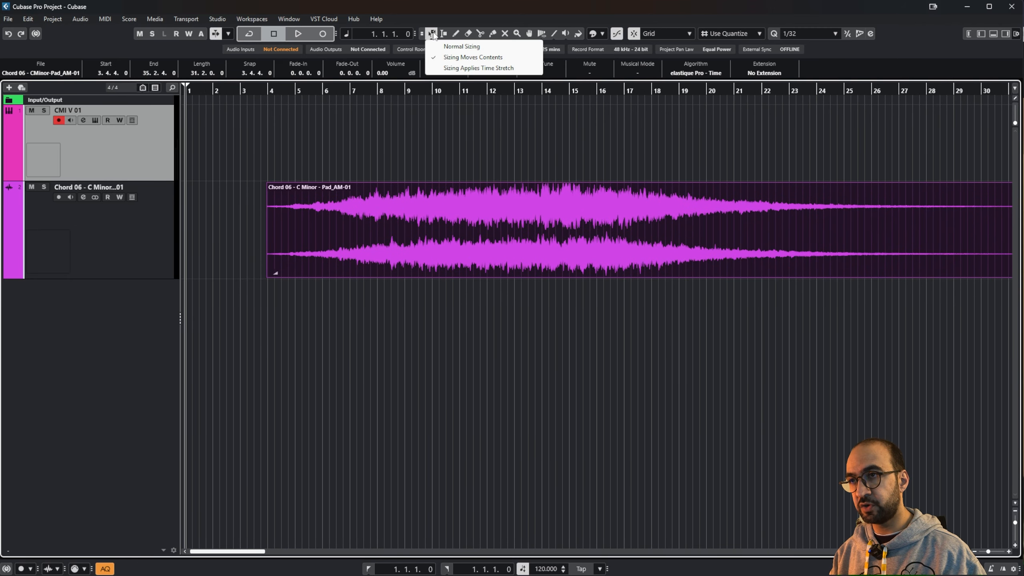
pyautogui.click(447, 68)
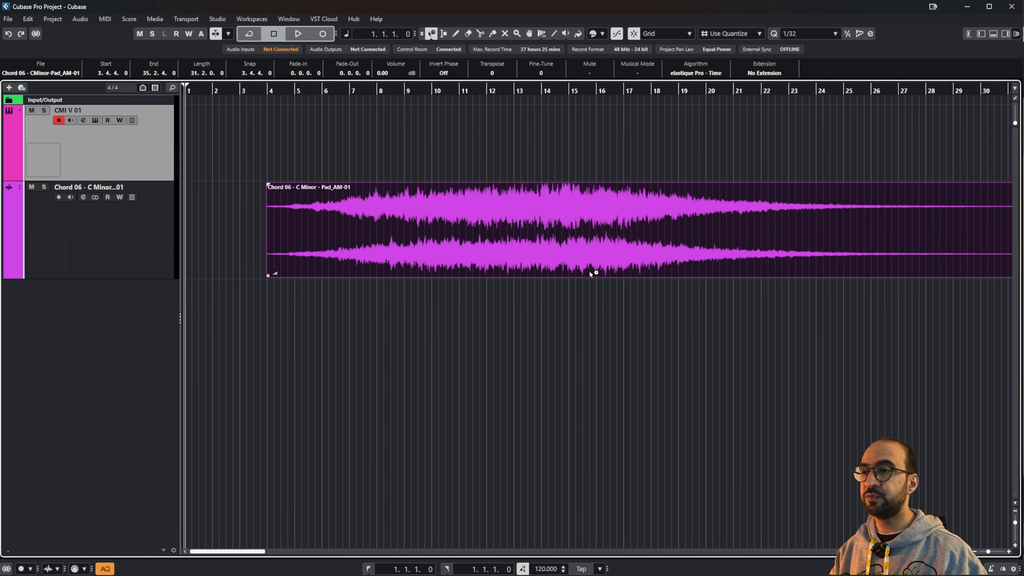
pyautogui.hscroll(3, 588, 271)
pyautogui.click(977, 552)
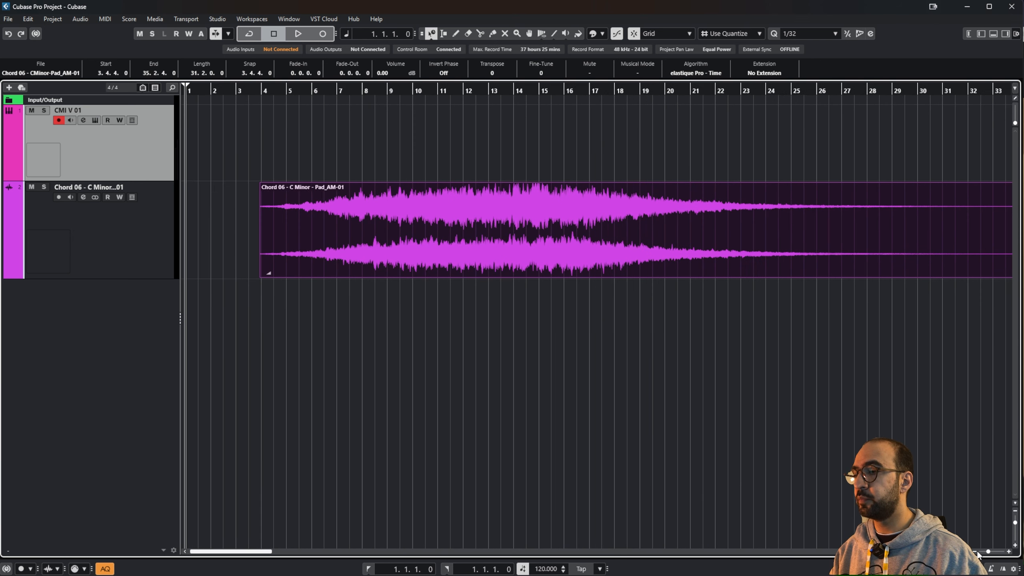
pyautogui.click(978, 551)
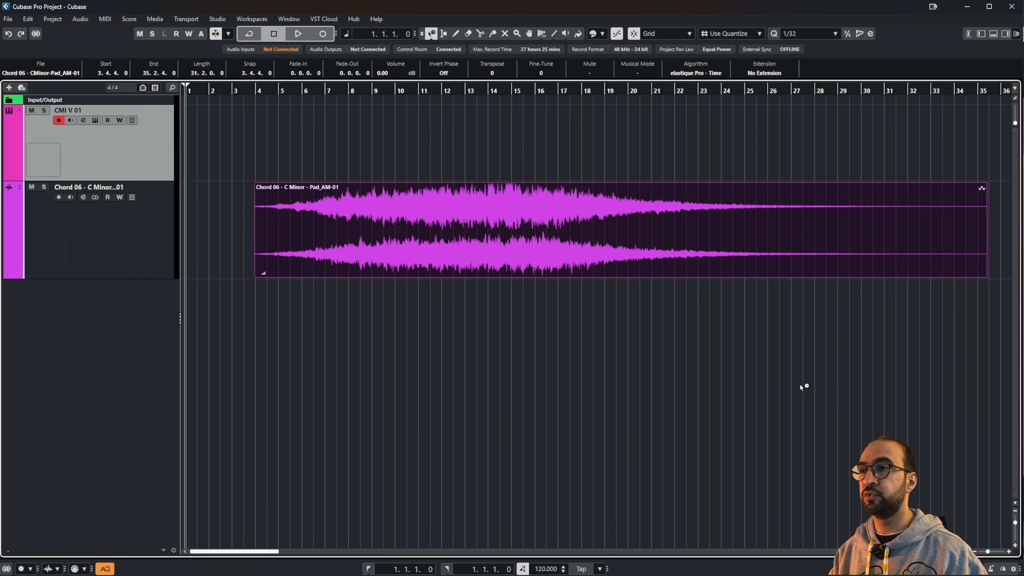
pyautogui.hscroll(3, 746, 306)
pyautogui.click(762, 273)
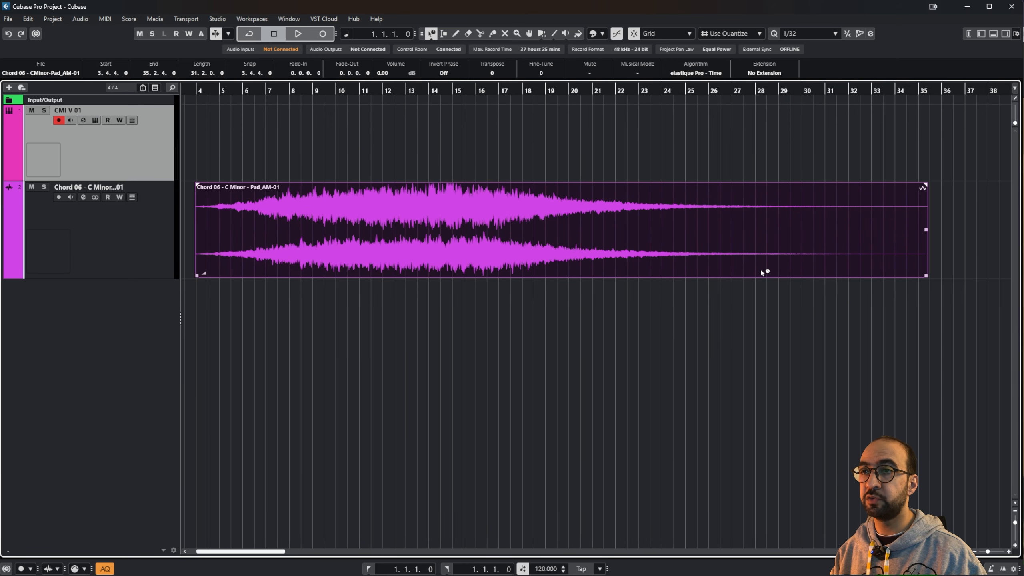
pyautogui.click(943, 266)
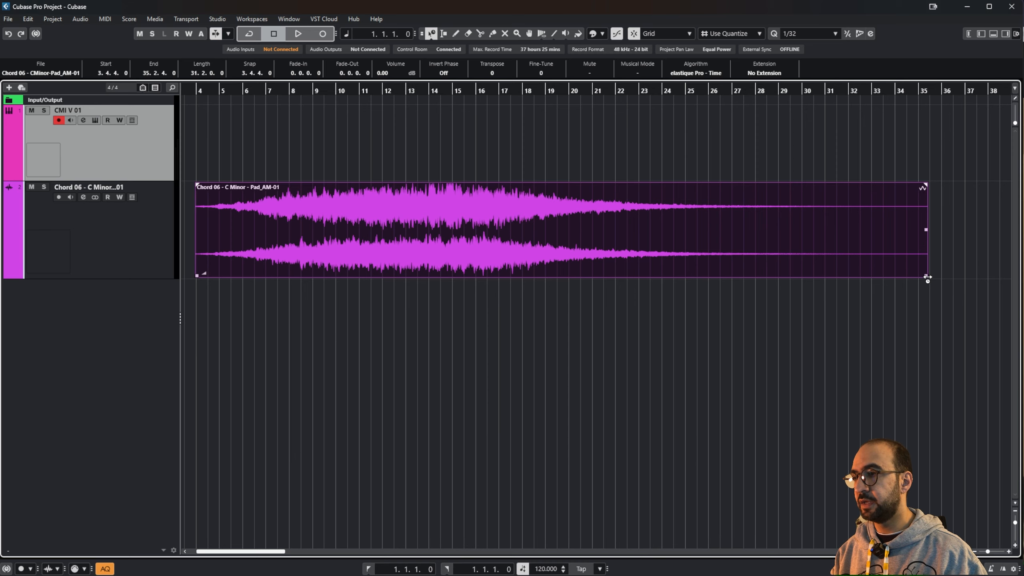
# Step: Time-stretch the pad event longer, then compress it to end at 9.4.2.59
pyautogui.moveTo(927, 279)
pyautogui.mouseDown()
pyautogui.moveTo(1016, 283)
pyautogui.moveTo(947, 281)
pyautogui.mouseUp()
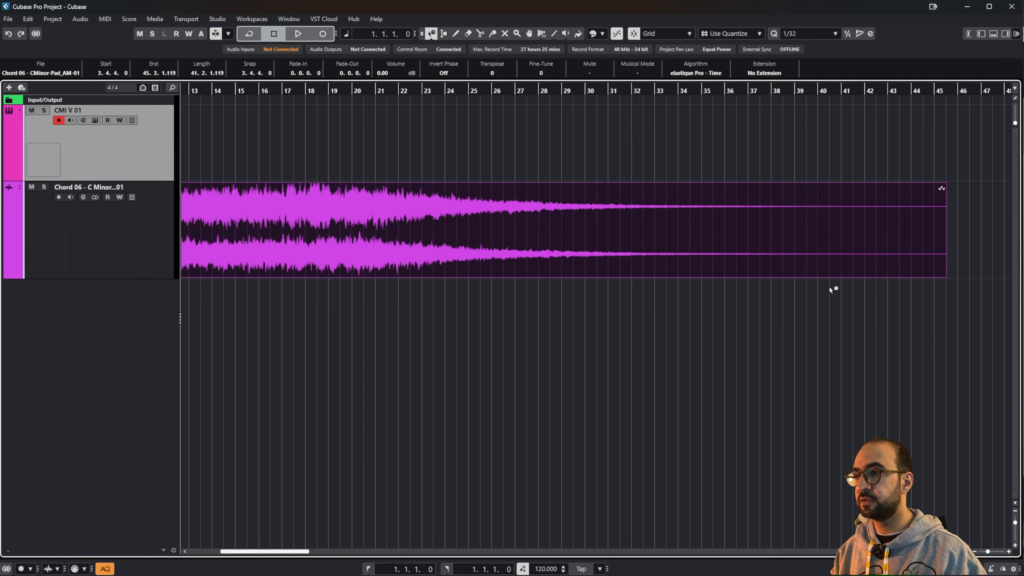
pyautogui.hscroll(-5, 447, 307)
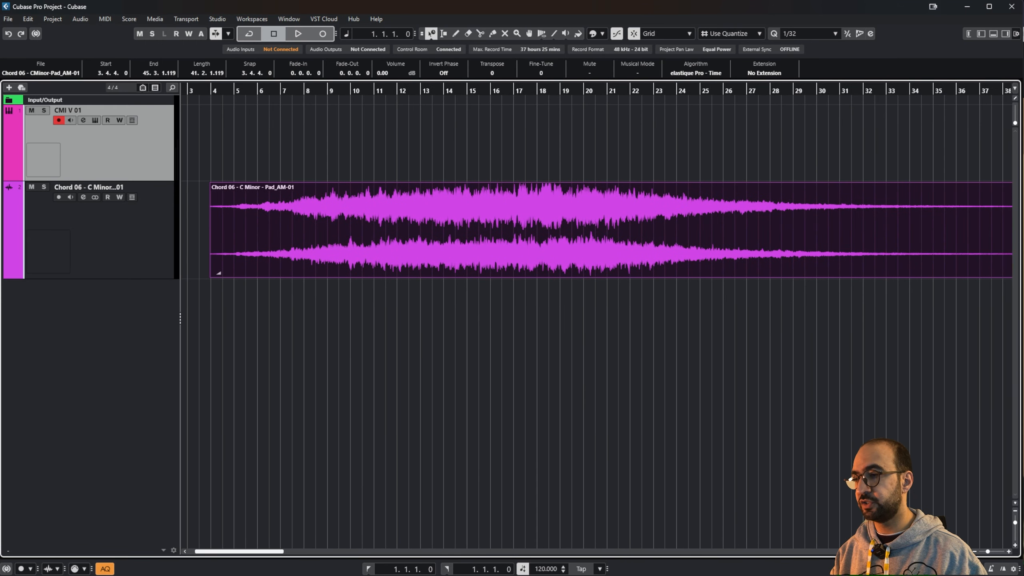
pyautogui.click(975, 552)
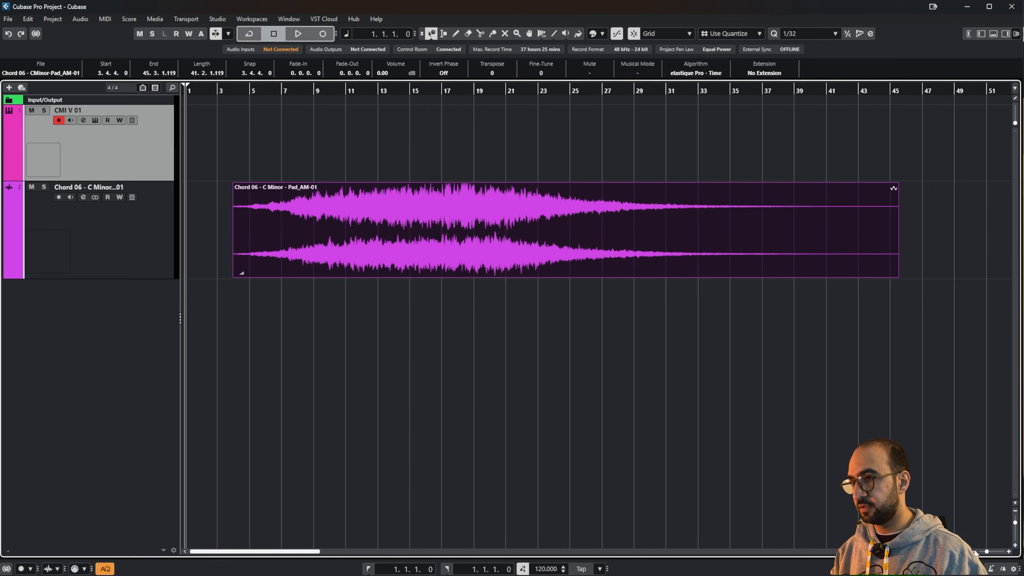
pyautogui.moveTo(849, 278); pyautogui.dragTo(315, 273)
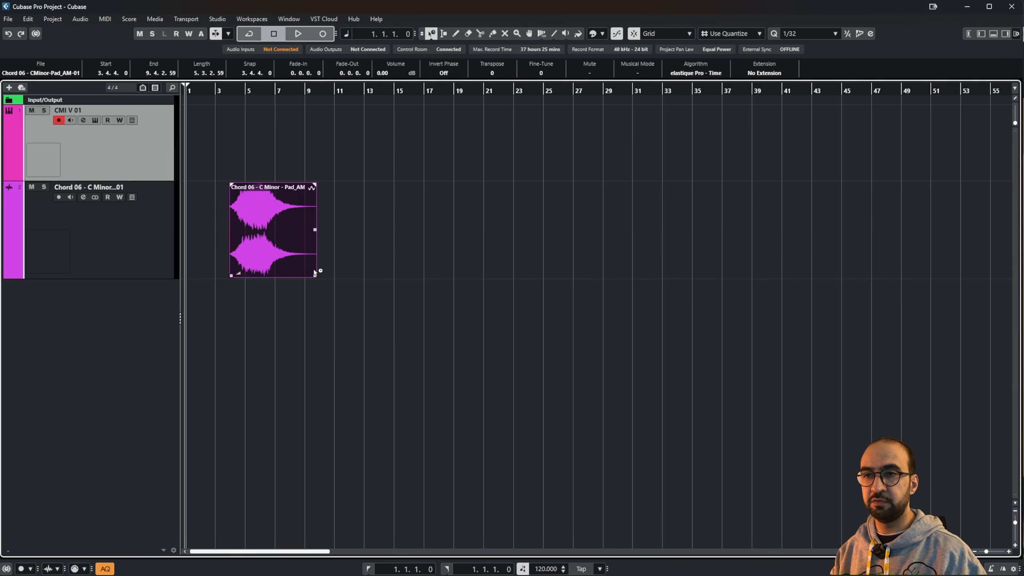
# Step: Play back the compressed pad event from near bar 3.4
pyautogui.click(228, 91)
pyautogui.press('space')
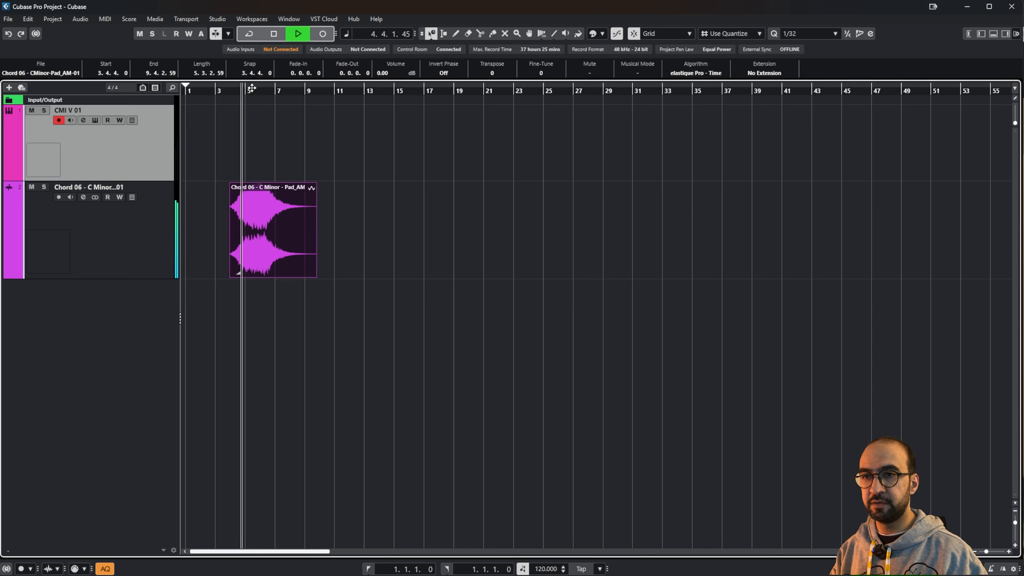
pyautogui.press('space')
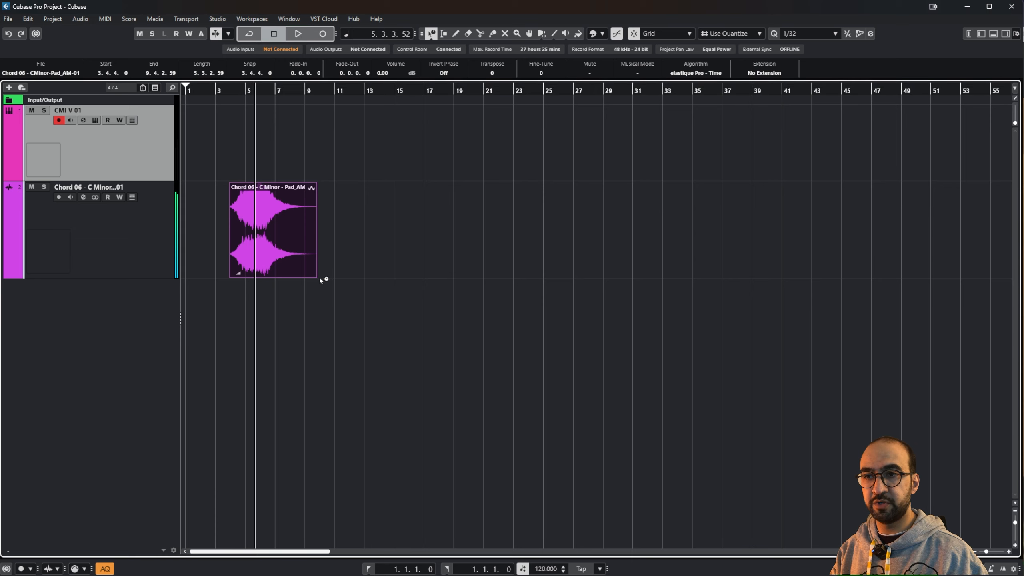
# Step: Time-stretch the pad event out to about bar 47 and play it back
pyautogui.moveTo(314, 278); pyautogui.dragTo(889, 279)
pyautogui.press('space')
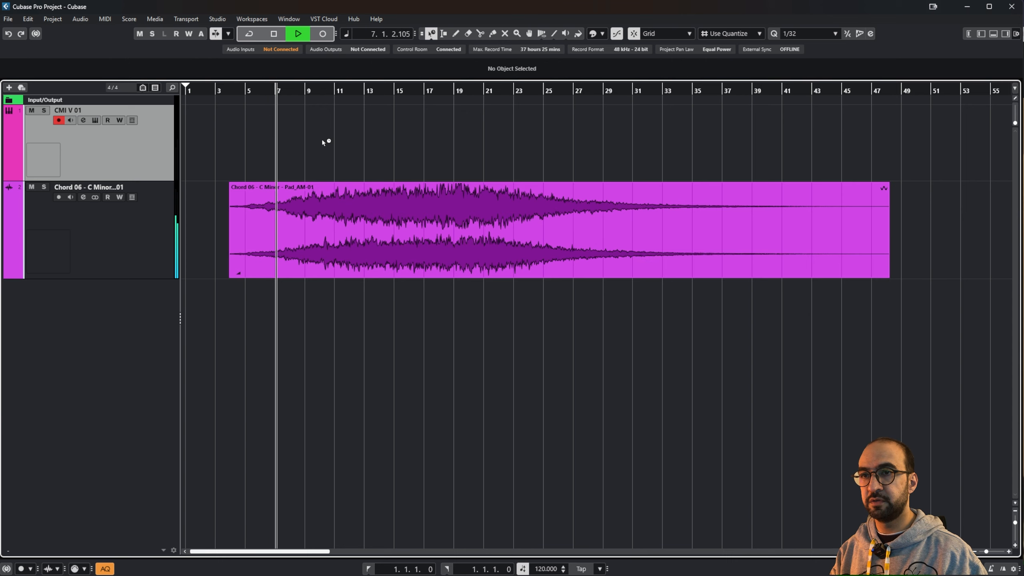
pyautogui.click(324, 143)
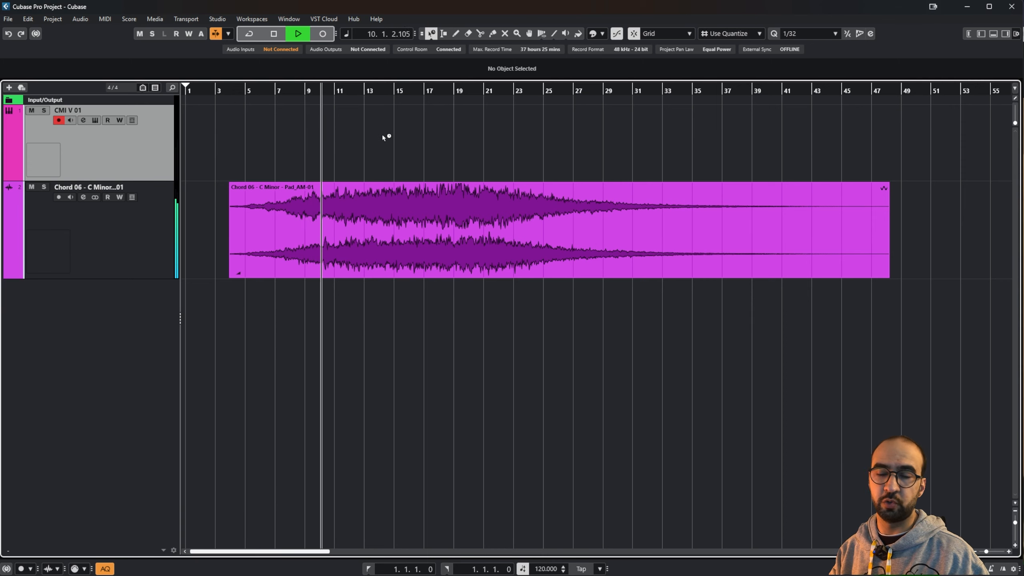
pyautogui.press('space')
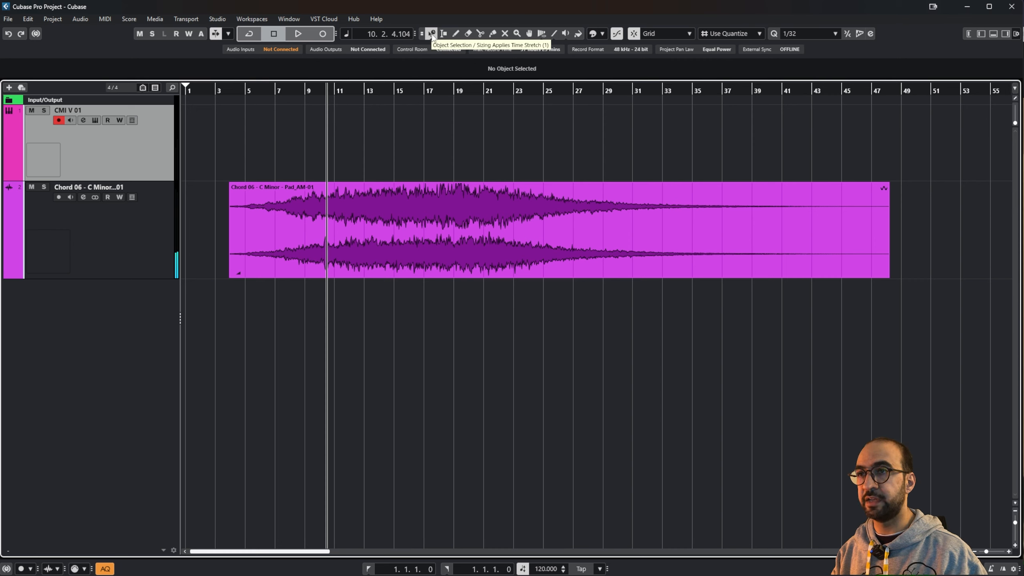
# Step: With Range Selection, select bars 13–19 of the pad event and lower their volume
pyautogui.click(432, 35)
pyautogui.click(433, 35)
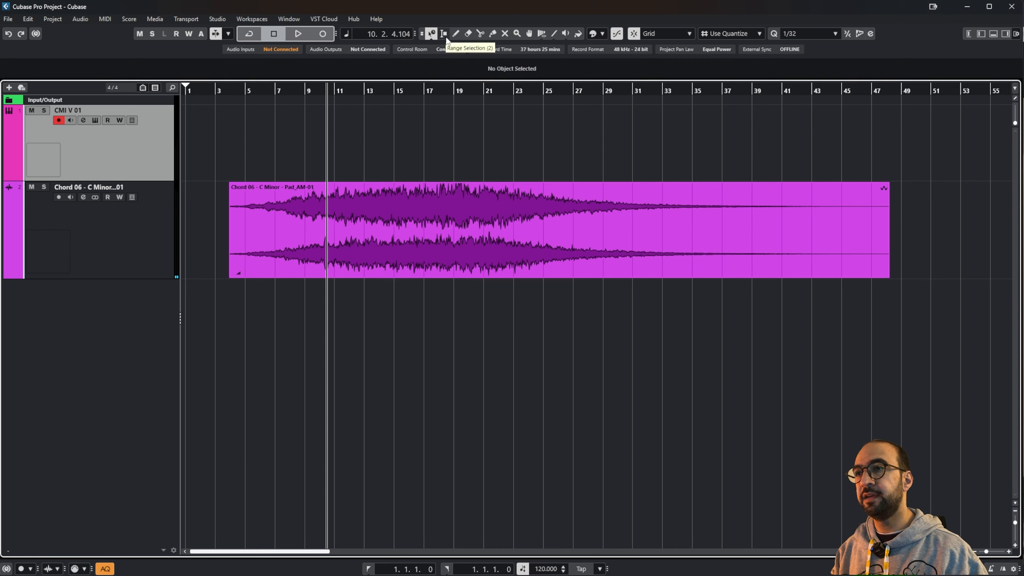
pyautogui.click(444, 34)
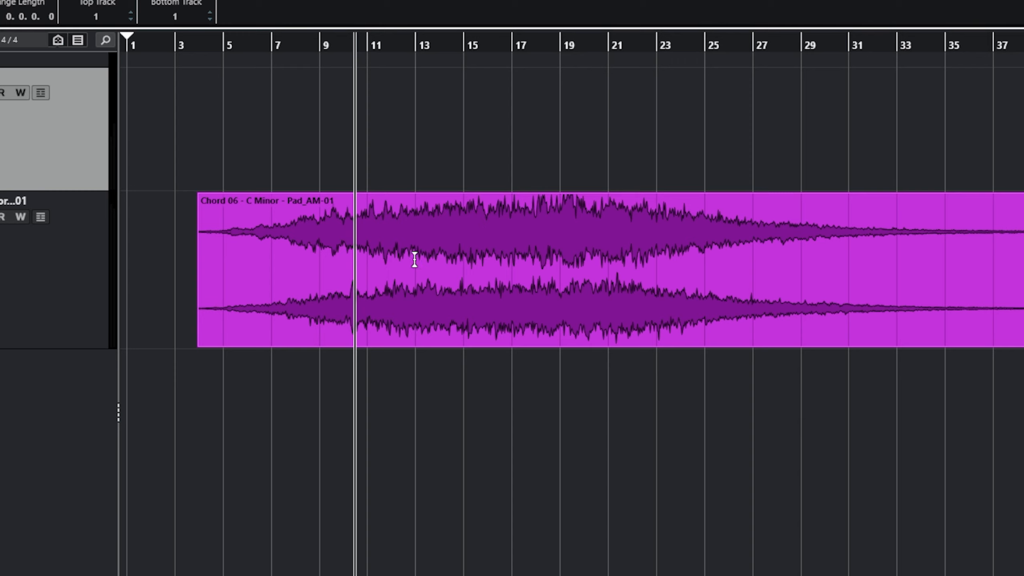
pyautogui.moveTo(413, 259); pyautogui.dragTo(569, 274)
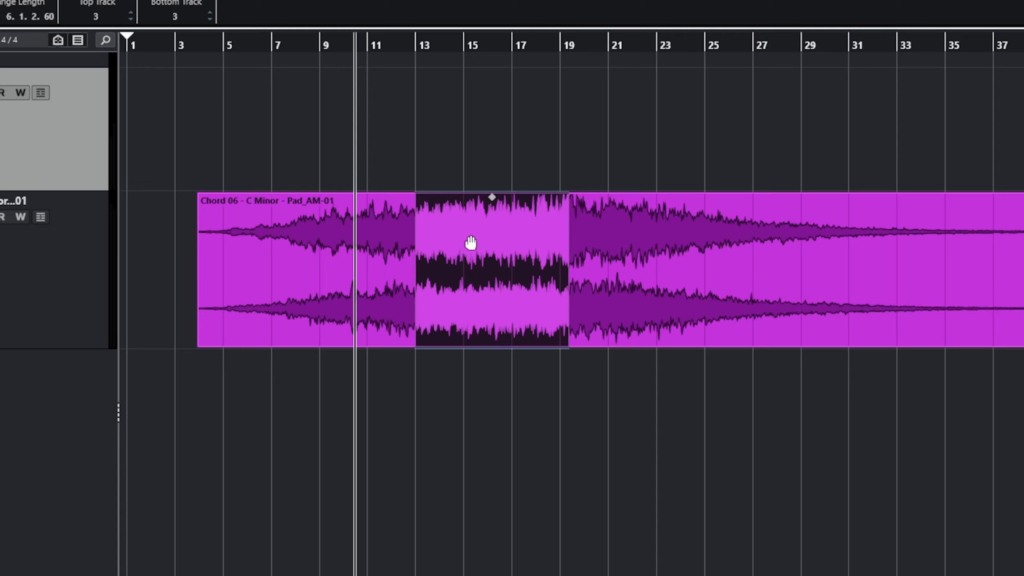
pyautogui.moveTo(493, 257); pyautogui.dragTo(517, 299)
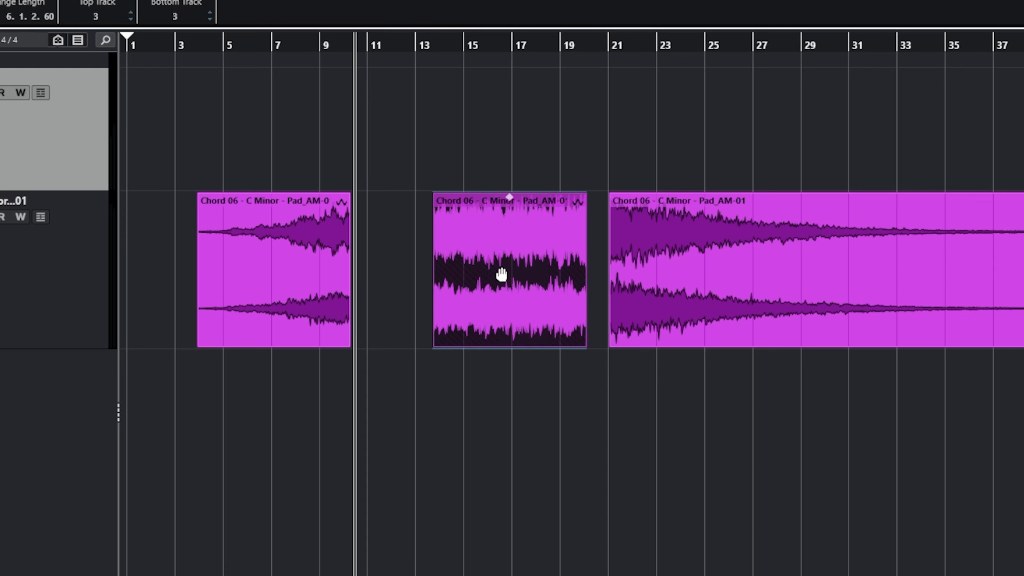
pyautogui.hotkey('ctrl', 'z')
pyautogui.hotkey('ctrl', 'z')
pyautogui.hotkey('ctrl', 'z')
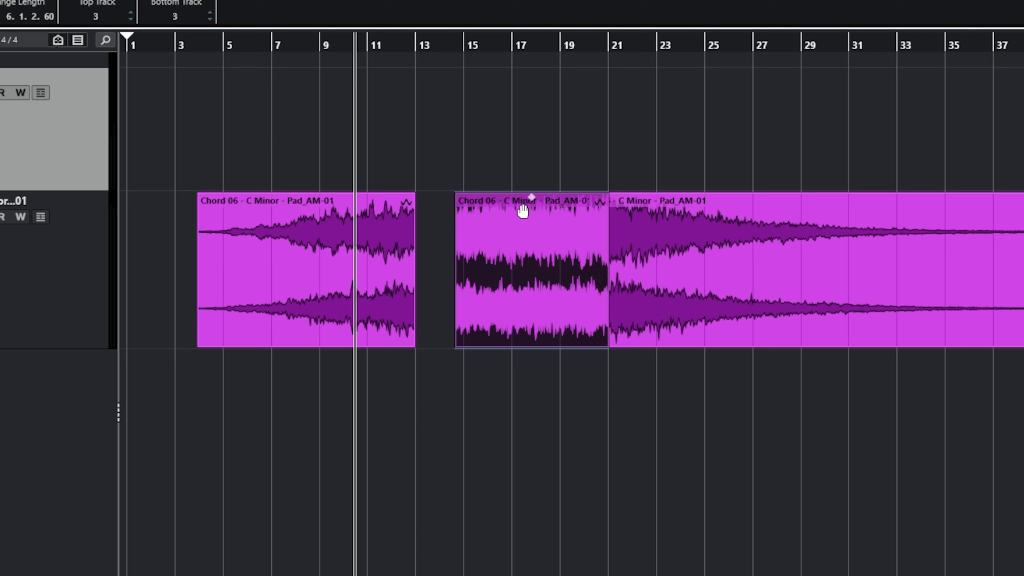
pyautogui.hotkey('ctrl', 'z')
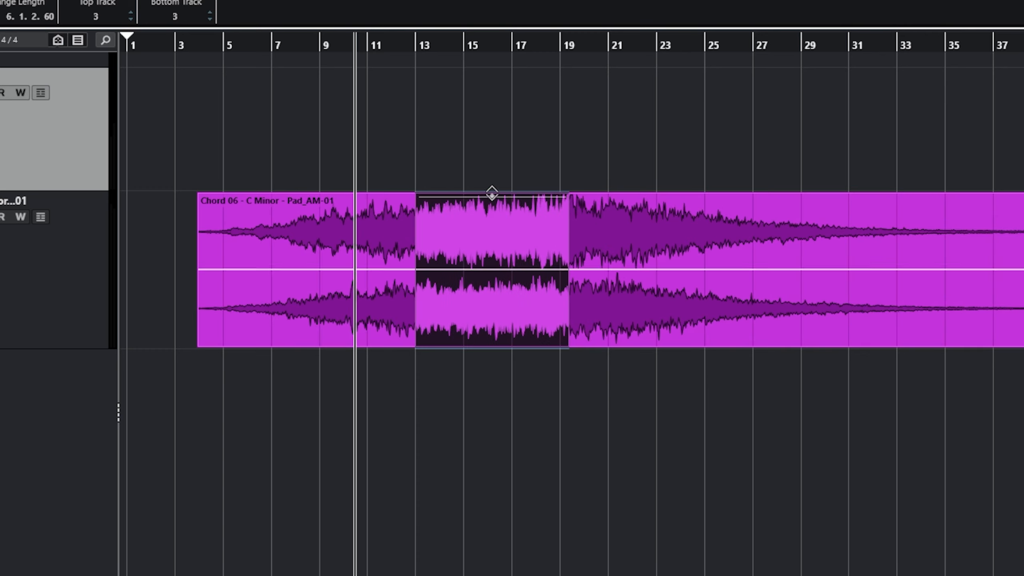
pyautogui.moveTo(492, 192); pyautogui.dragTo(499, 277)
# Step: Select a short range around bar 15 and boost it by about 12 dB
pyautogui.click(498, 277)
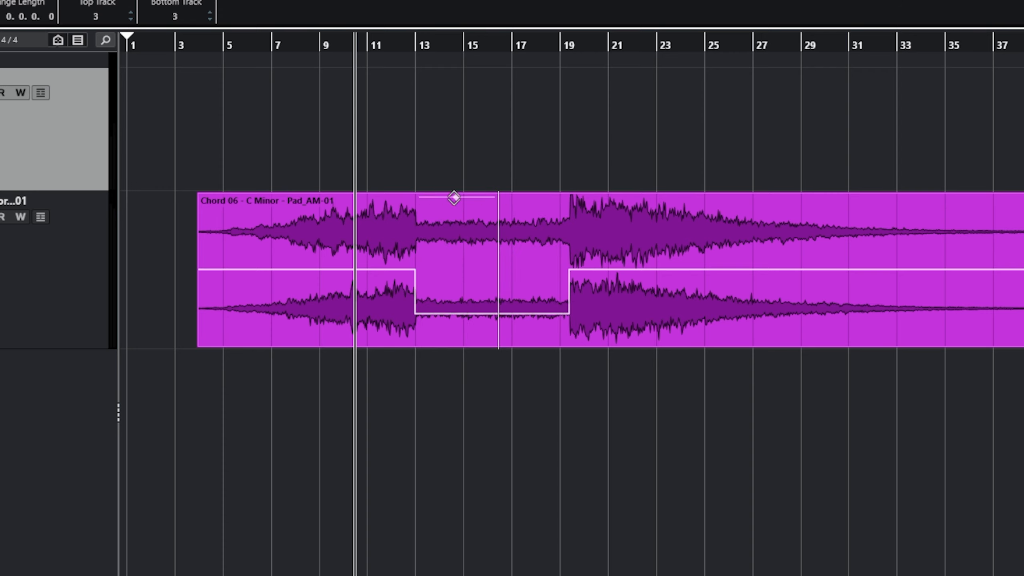
pyautogui.moveTo(455, 198); pyautogui.dragTo(492, 271)
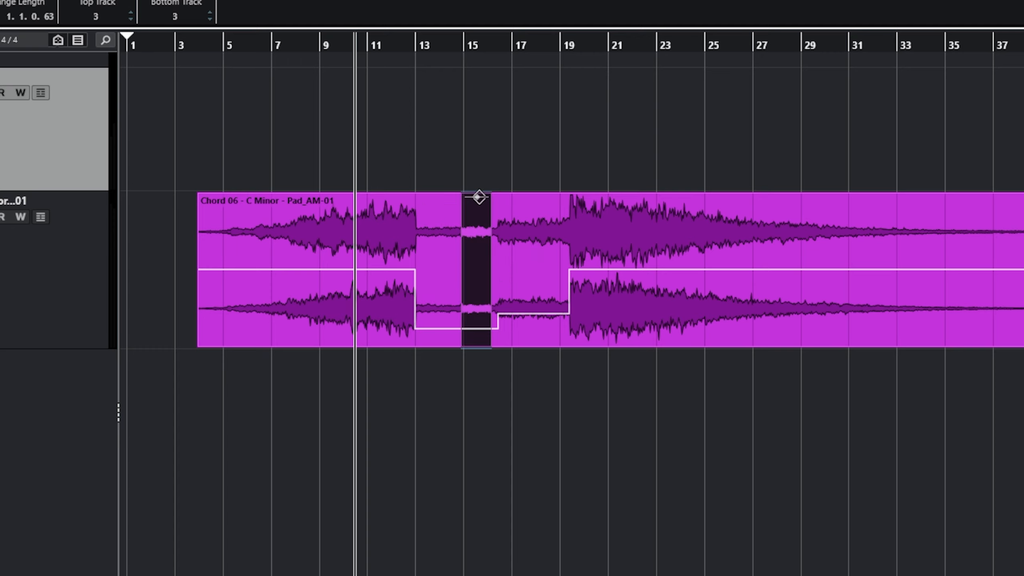
pyautogui.moveTo(476, 197); pyautogui.dragTo(472, 133)
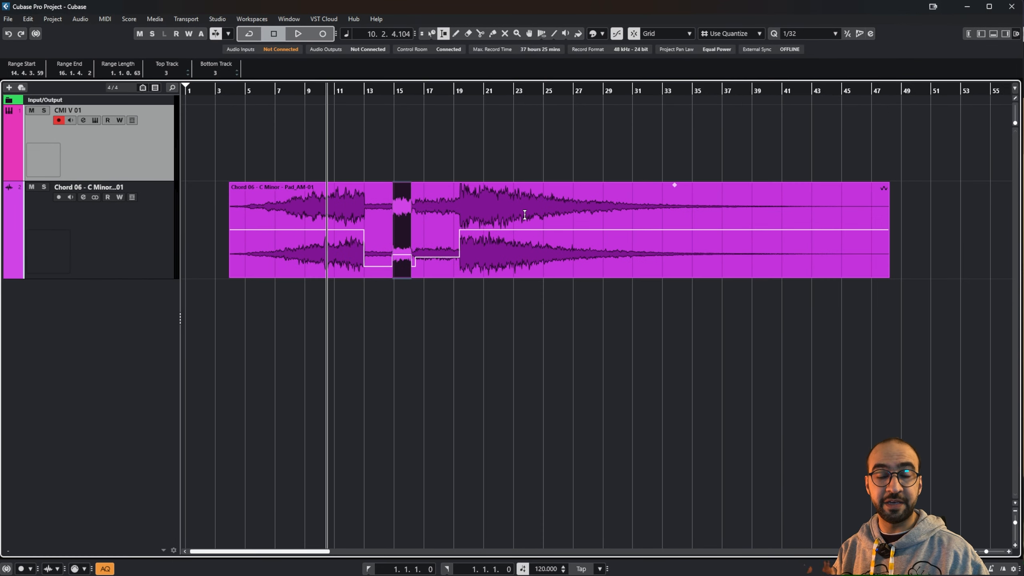
# Step: Move the playhead to 13.3.3.60, moving MixConsole aside and closing it afterwards
pyautogui.press('F3')
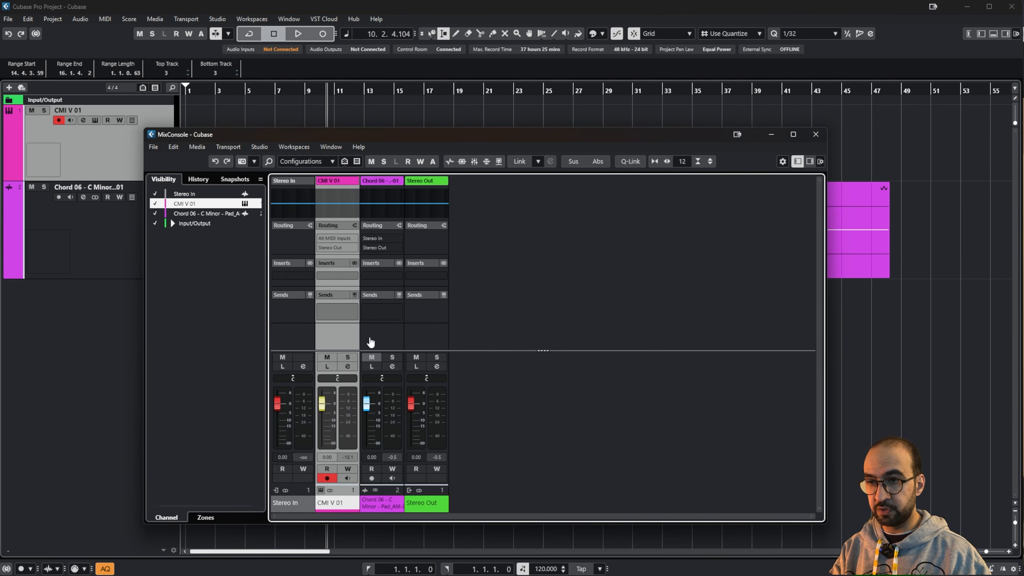
pyautogui.moveTo(347, 133); pyautogui.dragTo(328, 279)
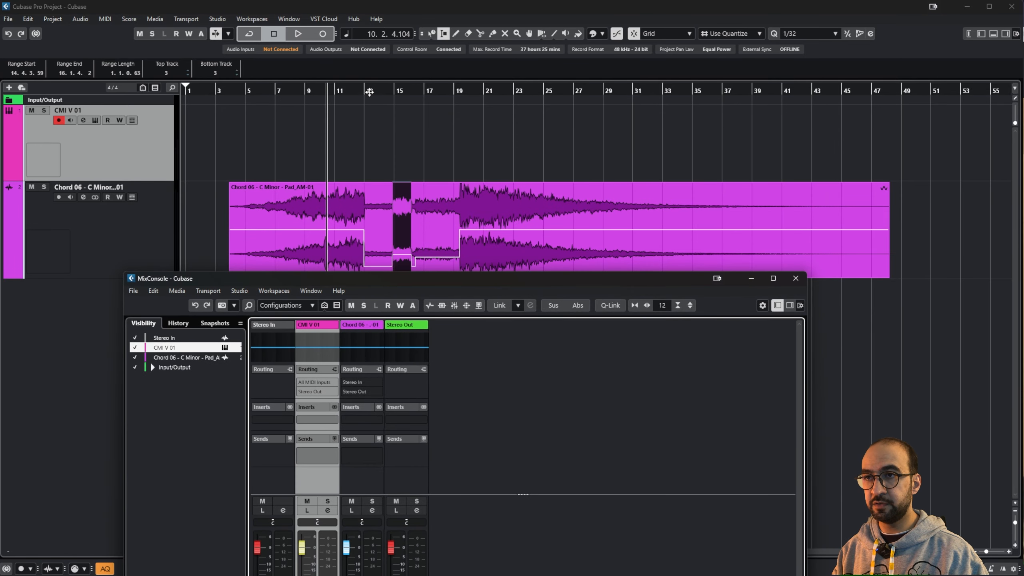
pyautogui.moveTo(370, 92)
pyautogui.mouseDown()
pyautogui.moveTo(390, 92)
pyautogui.moveTo(374, 95)
pyautogui.mouseUp()
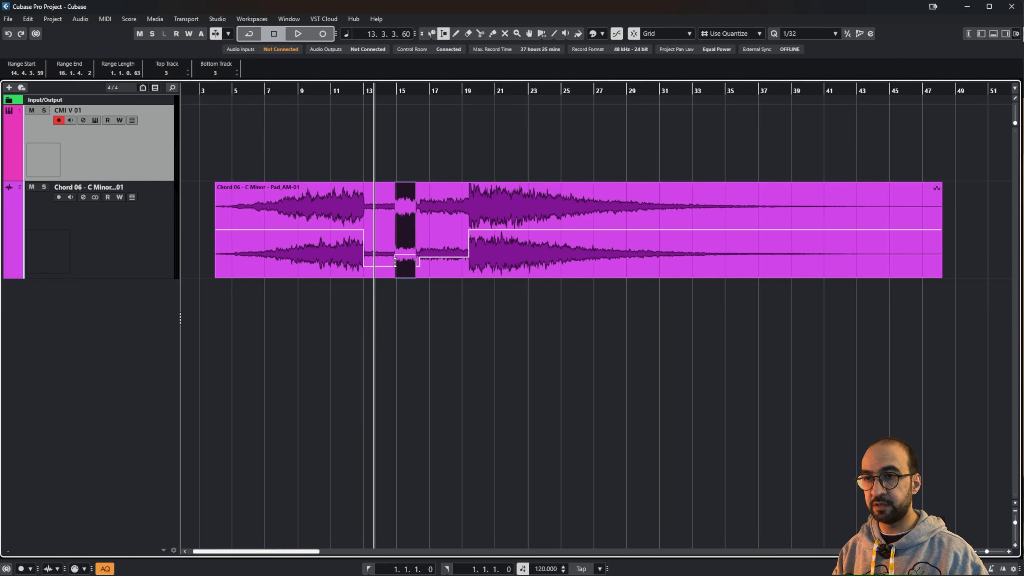
pyautogui.press('F3')
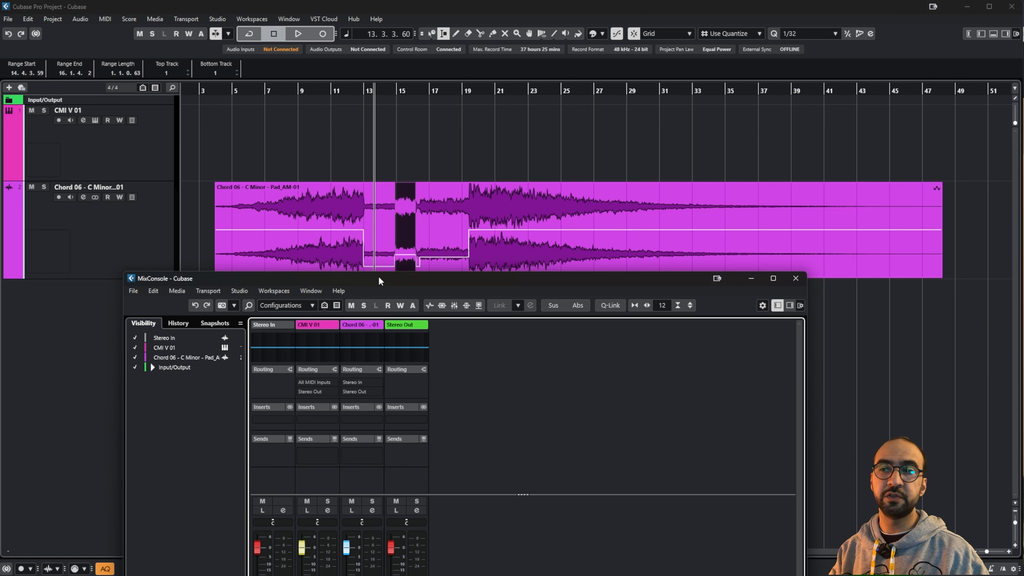
pyautogui.press('F3')
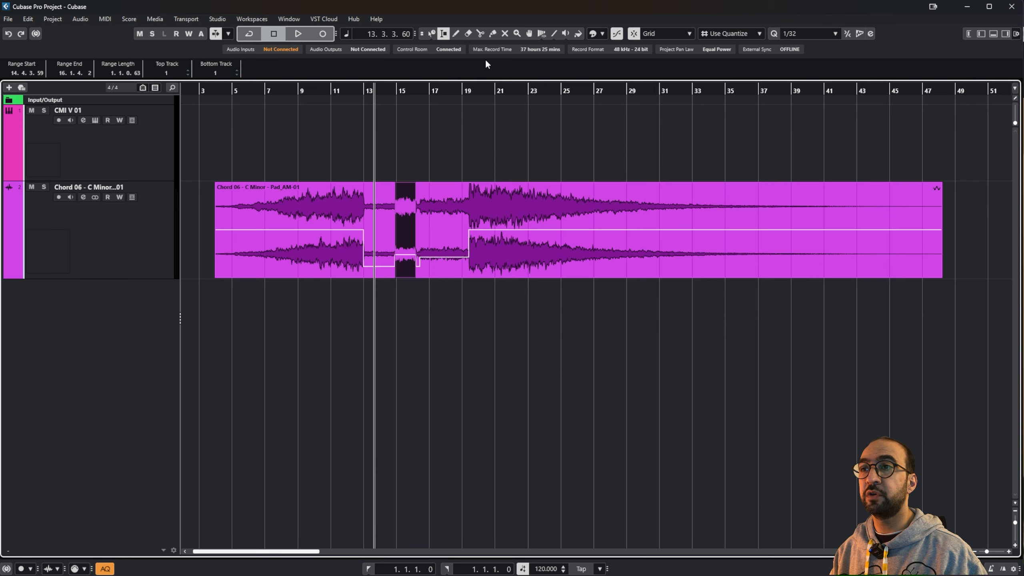
# Step: With the Draw tool, add volume points at bars 21, 24.5 and 27
pyautogui.click(457, 34)
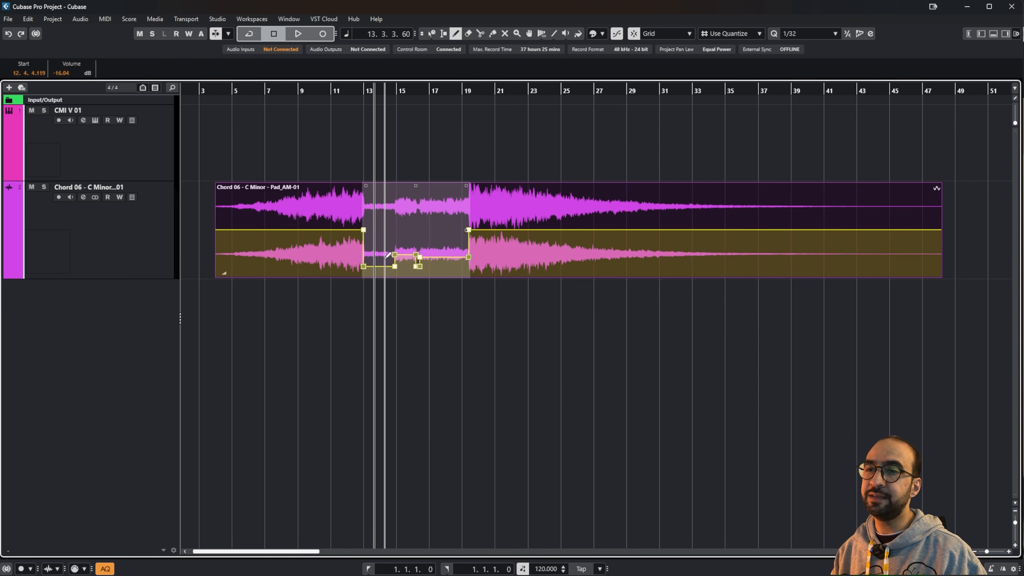
pyautogui.click(497, 230)
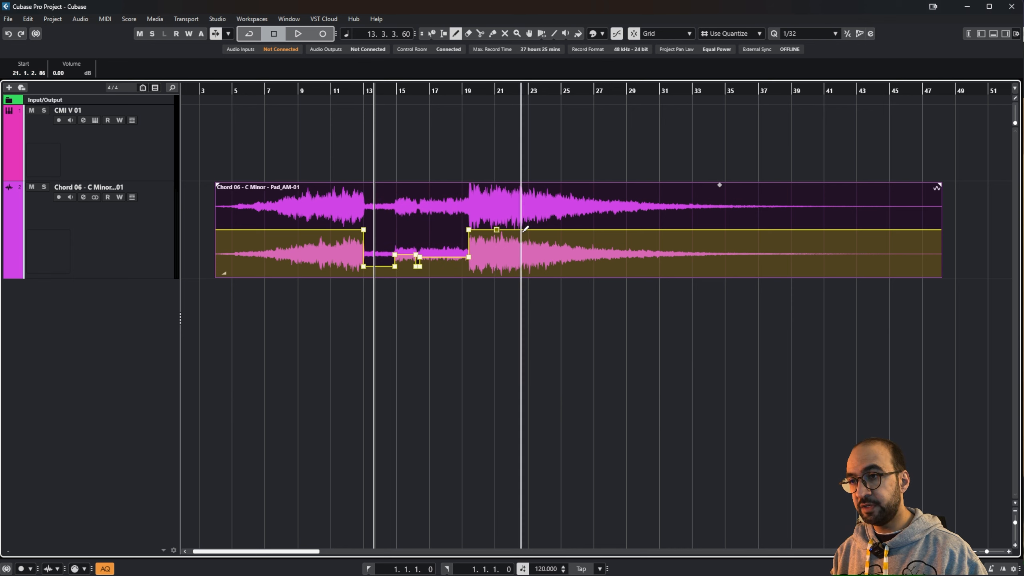
pyautogui.click(559, 230)
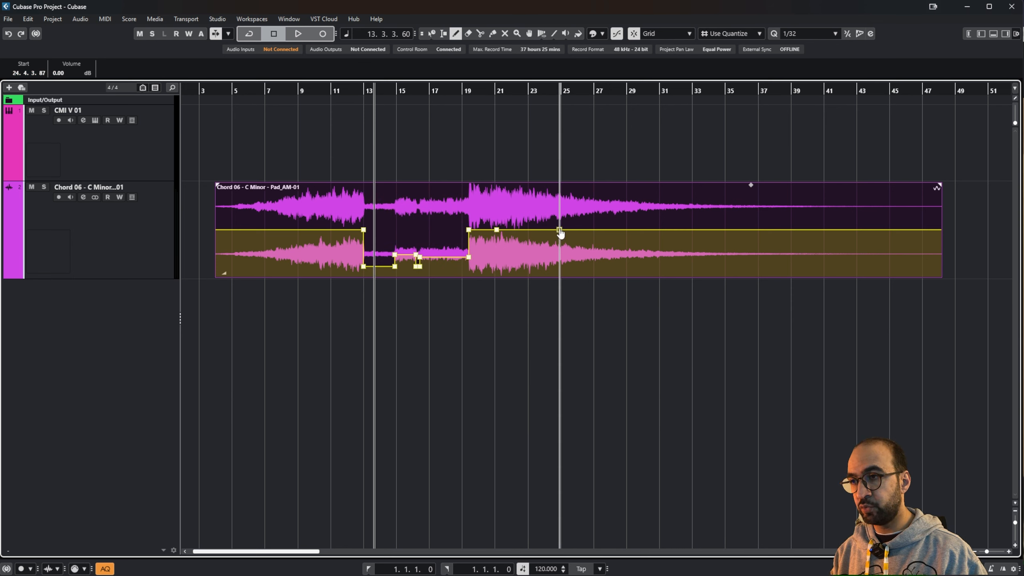
pyautogui.click(599, 230)
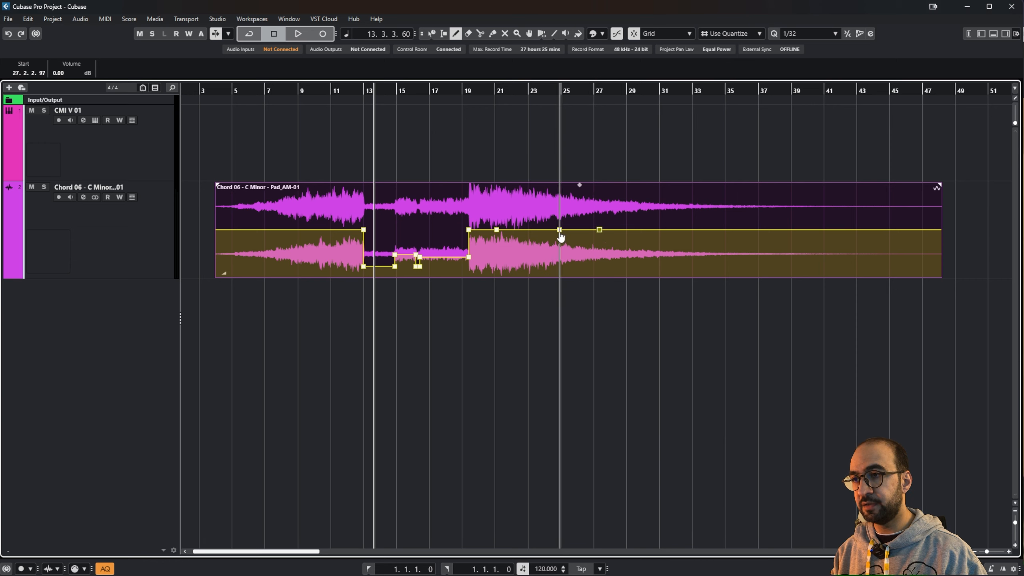
# Step: Set points to 3.93 dB at 24.5 and -2.66 dB at 17; draw an empty CMI V 01 part, bars 11–21
pyautogui.moveTo(560, 235)
pyautogui.mouseDown()
pyautogui.moveTo(561, 209)
pyautogui.moveTo(589, 234)
pyautogui.moveTo(584, 252)
pyautogui.moveTo(537, 269)
pyautogui.moveTo(522, 208)
pyautogui.moveTo(541, 205)
pyautogui.moveTo(504, 254)
pyautogui.mouseUp()
pyautogui.moveTo(420, 257)
pyautogui.mouseDown()
pyautogui.moveTo(438, 255)
pyautogui.moveTo(432, 242)
pyautogui.mouseUp()
pyautogui.moveTo(483, 184)
pyautogui.mouseDown()
pyautogui.moveTo(480, 206)
pyautogui.moveTo(482, 174)
pyautogui.moveTo(483, 214)
pyautogui.moveTo(482, 205)
pyautogui.mouseUp()
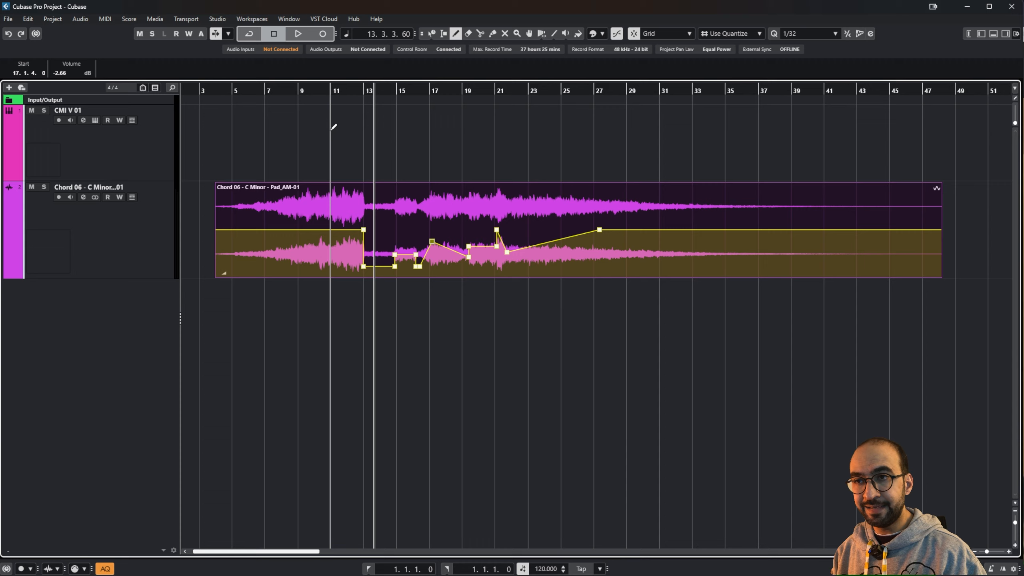
pyautogui.moveTo(334, 129); pyautogui.dragTo(499, 133)
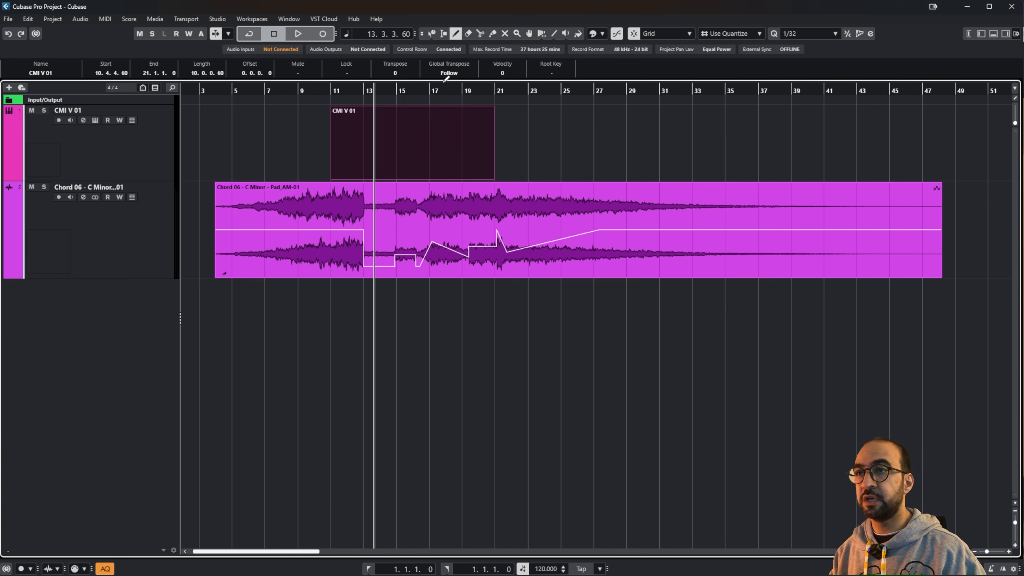
# Step: Restore Normal Sizing, view the CMI V 01 part in the Score Editor, then close the lower zone
pyautogui.click(430, 34)
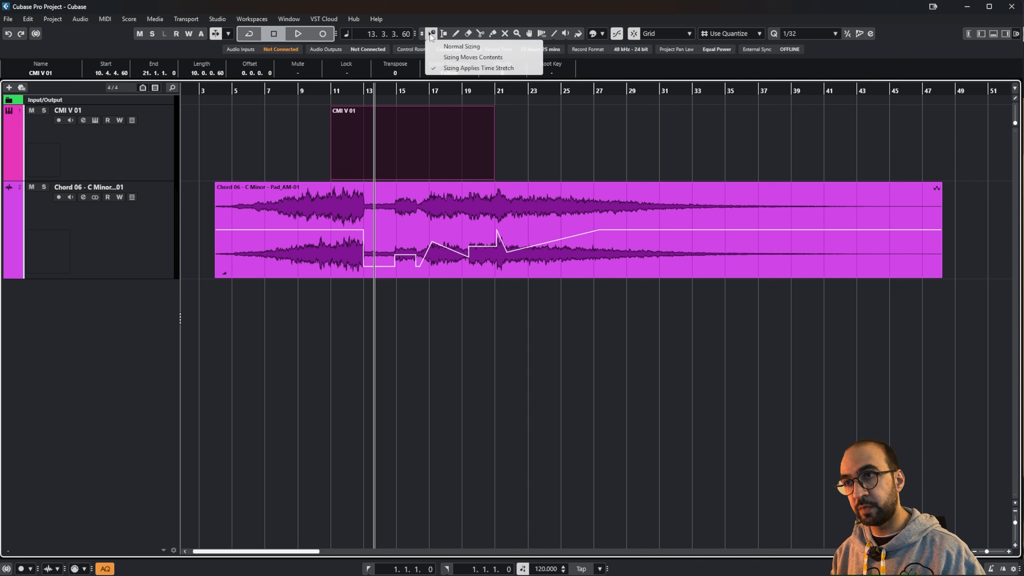
pyautogui.click(438, 47)
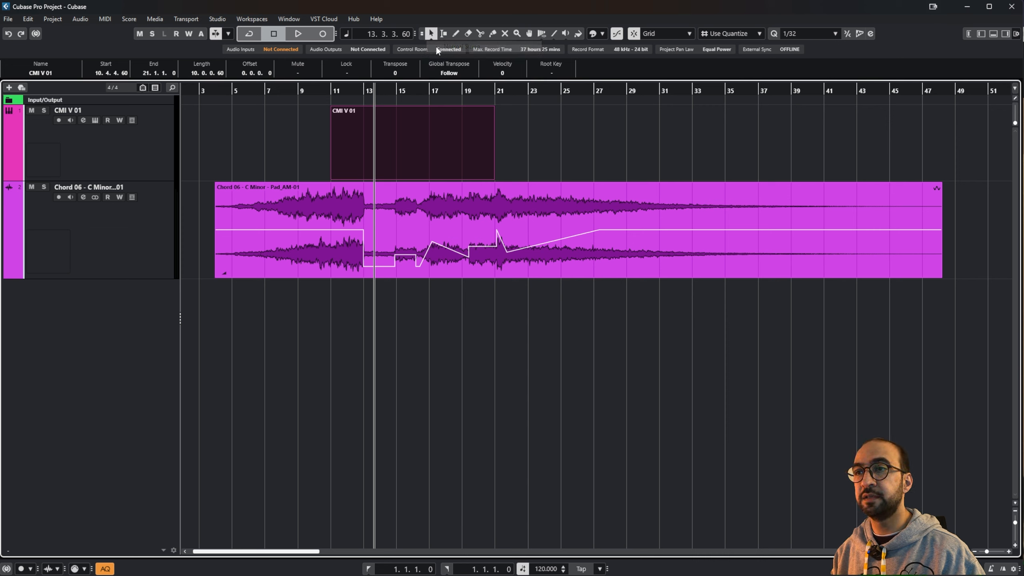
pyautogui.doubleClick(410, 129)
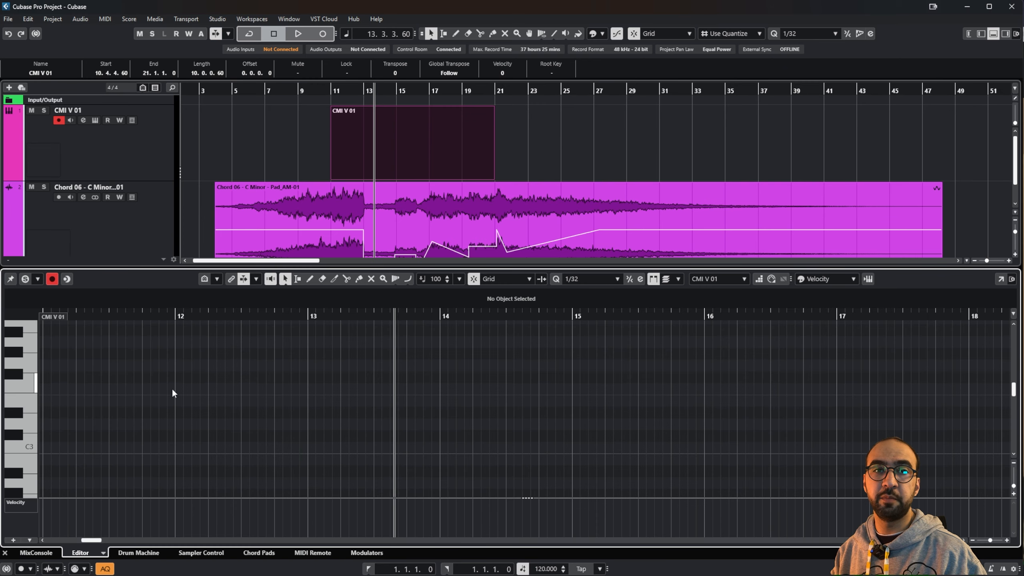
pyautogui.click(104, 554)
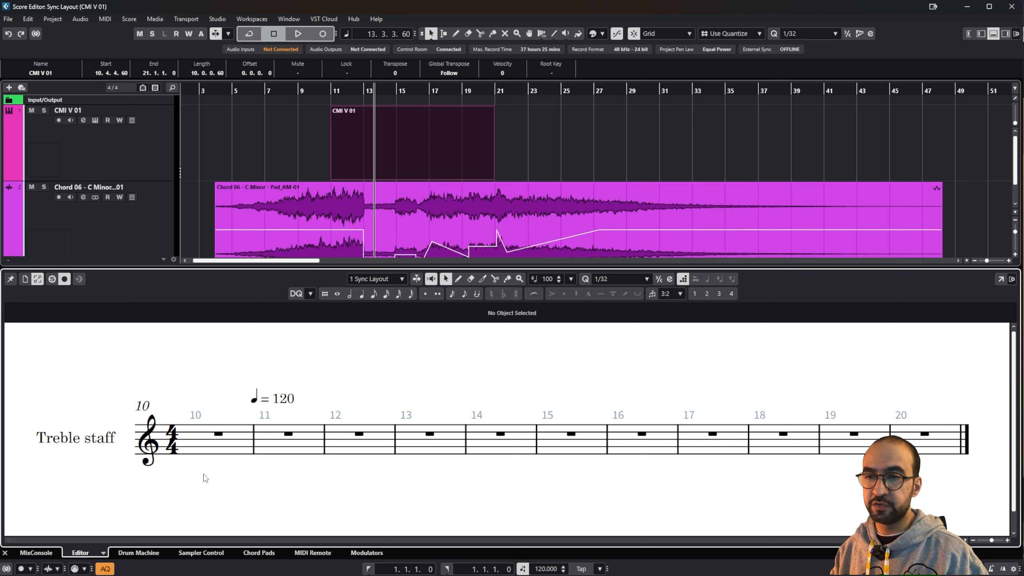
pyautogui.click(4, 554)
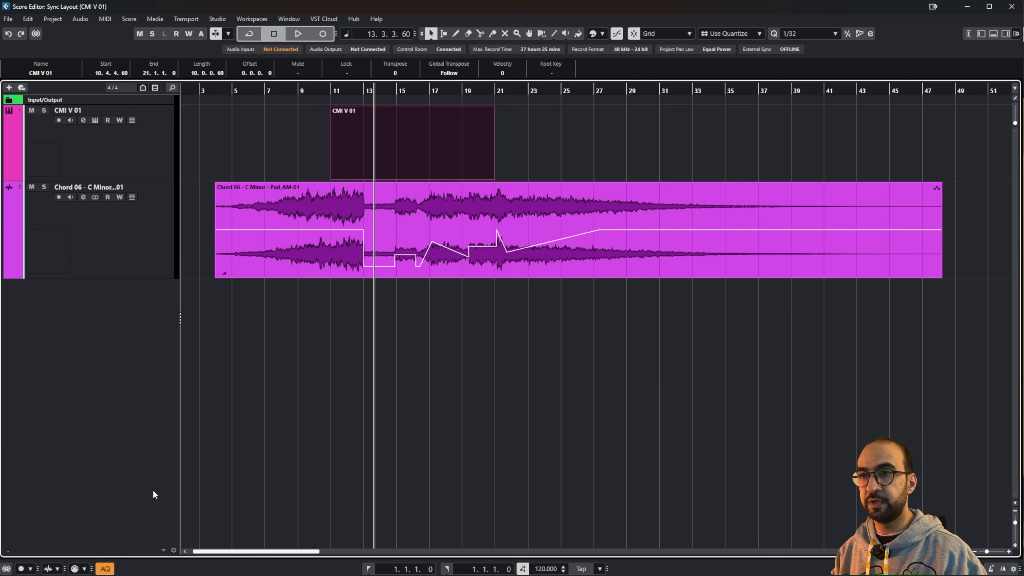
pyautogui.click(456, 34)
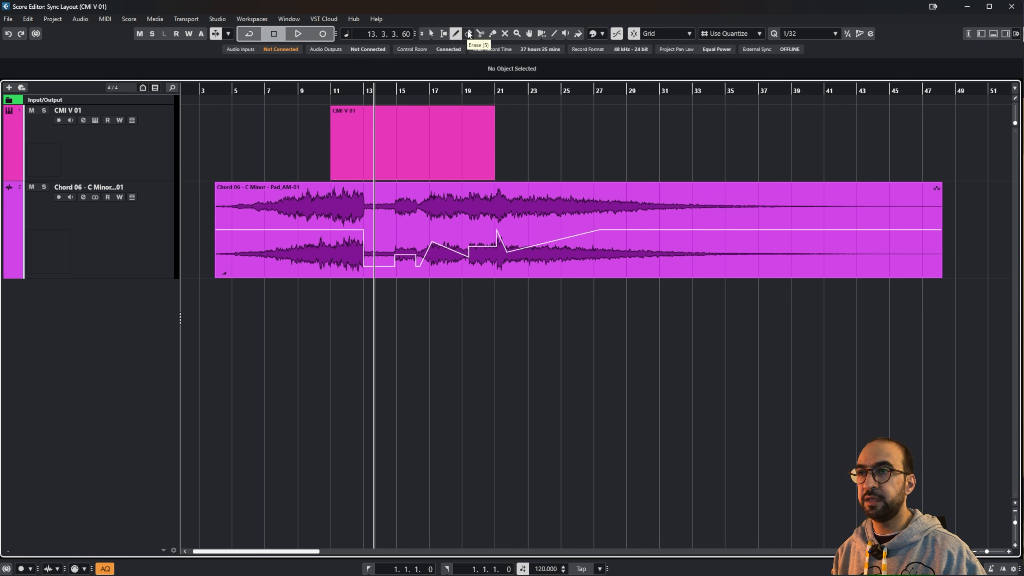
pyautogui.click(468, 34)
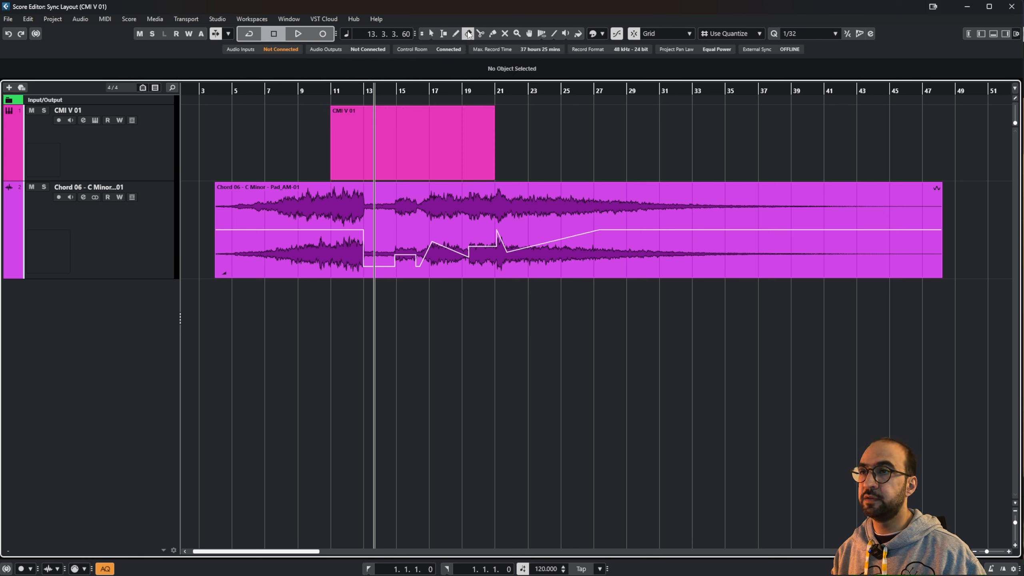
pyautogui.click(465, 122)
pyautogui.click(493, 213)
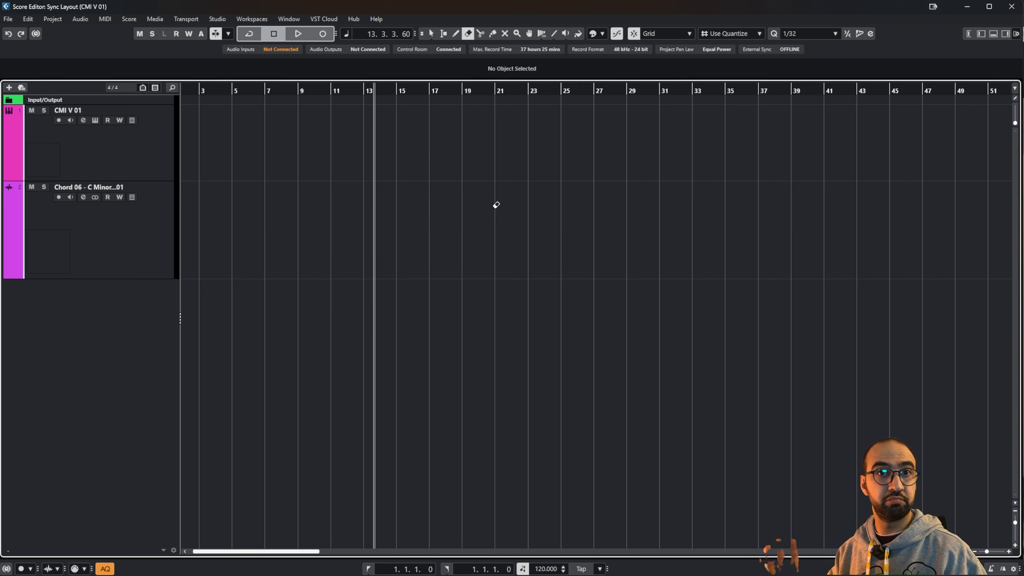
pyautogui.hotkey('ctrl', 'z')
pyautogui.hotkey('ctrl', 'z')
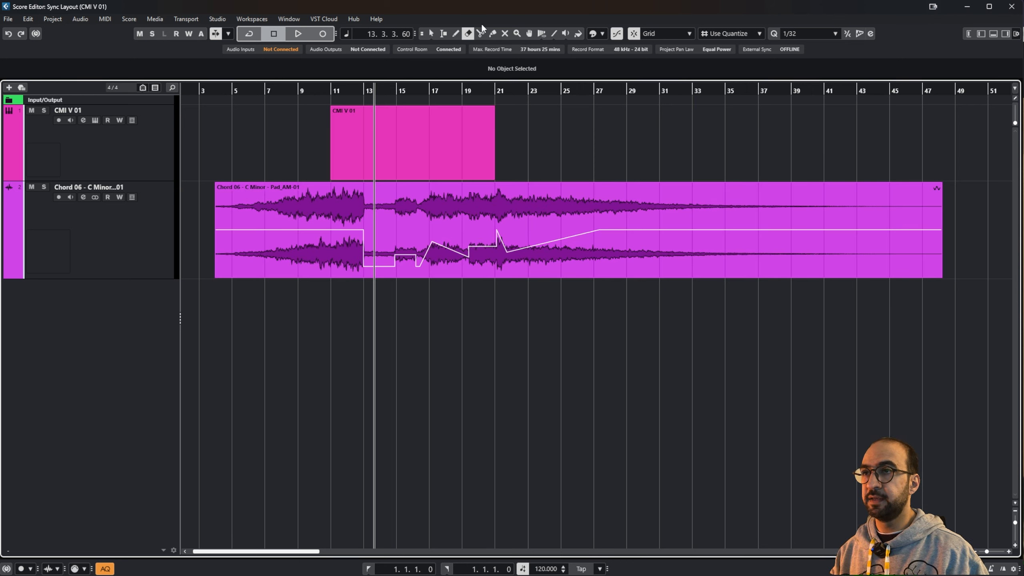
pyautogui.click(481, 34)
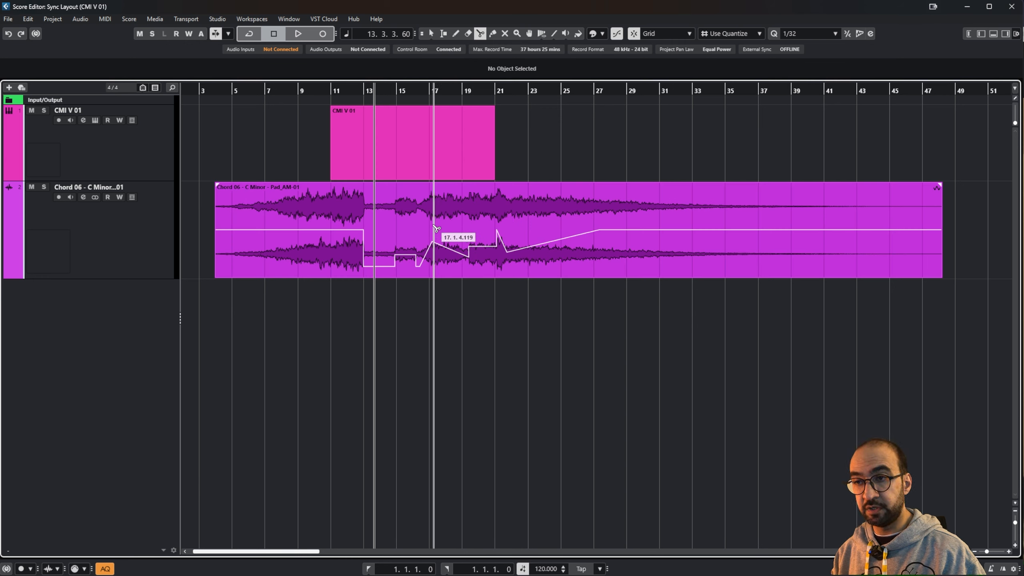
# Step: Split the pad event at three points near bars 17–19
pyautogui.click(440, 229)
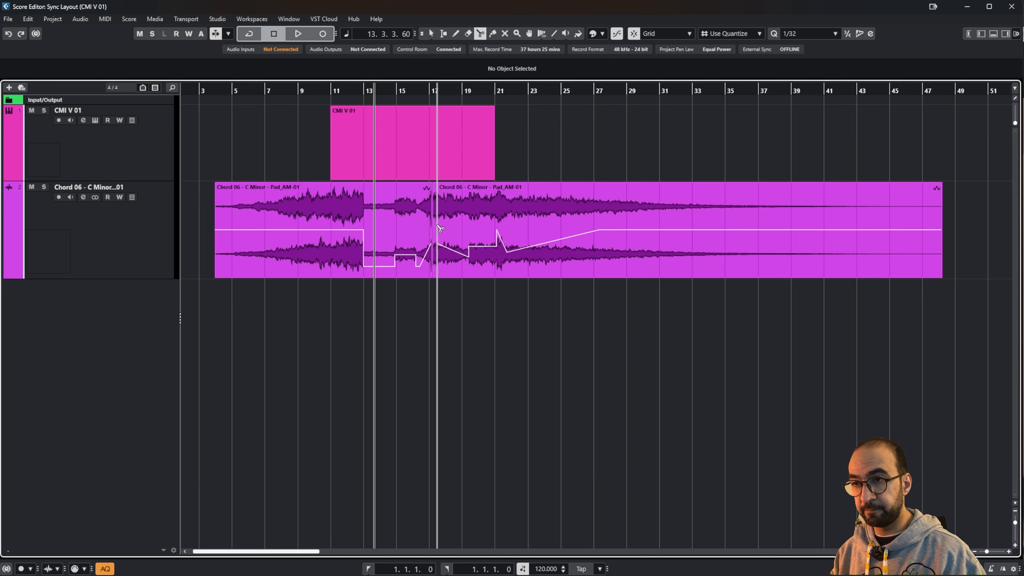
pyautogui.click(443, 230)
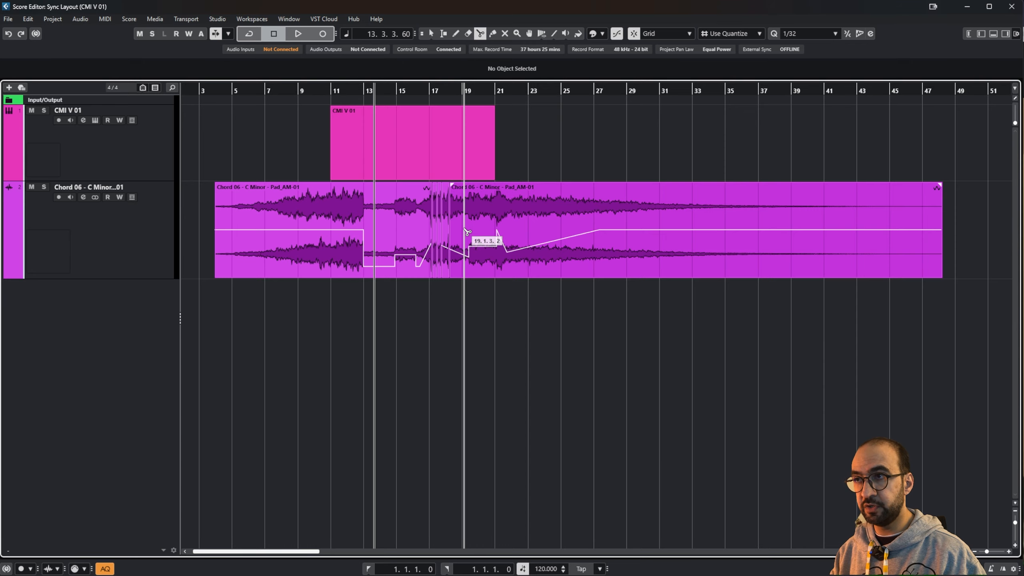
pyautogui.click(464, 231)
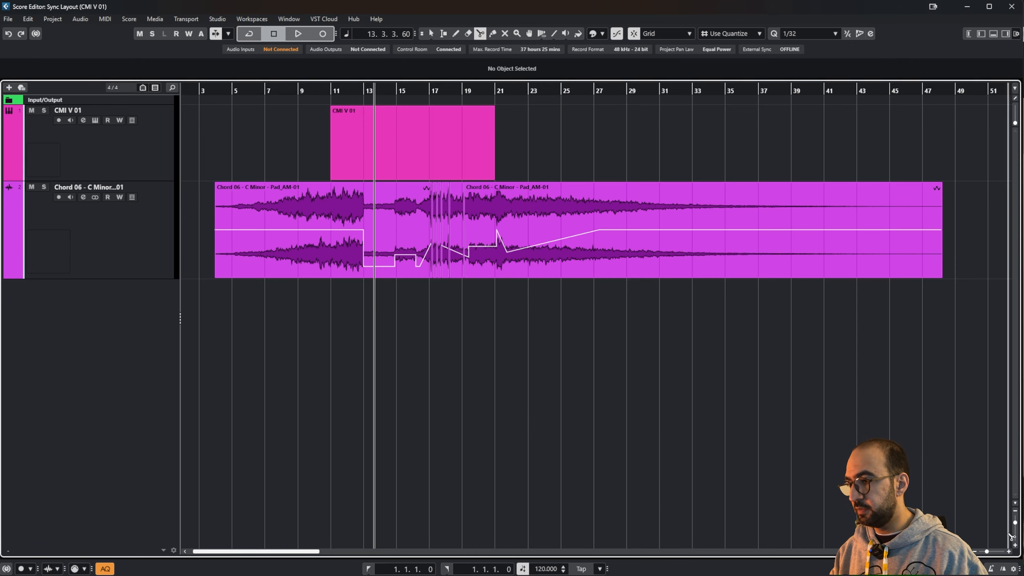
# Step: Zoom in around bars 8–15 and enable Snap to Zero Crossing
pyautogui.click(1009, 551)
pyautogui.click(1009, 552)
pyautogui.click(1009, 551)
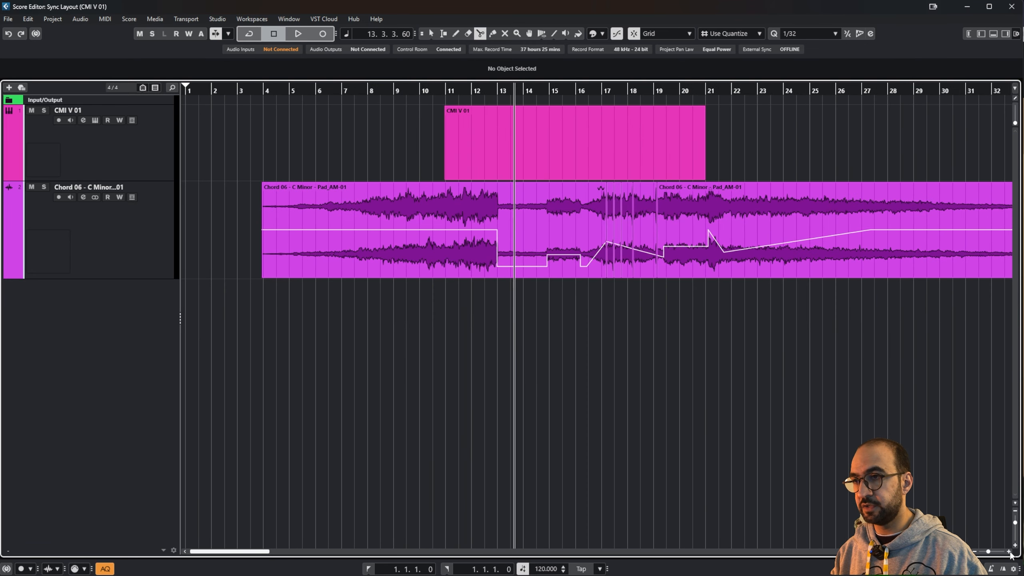
pyautogui.click(1009, 551)
pyautogui.click(1010, 552)
pyautogui.click(1009, 552)
pyautogui.click(1010, 551)
pyautogui.click(1009, 551)
pyautogui.click(1009, 552)
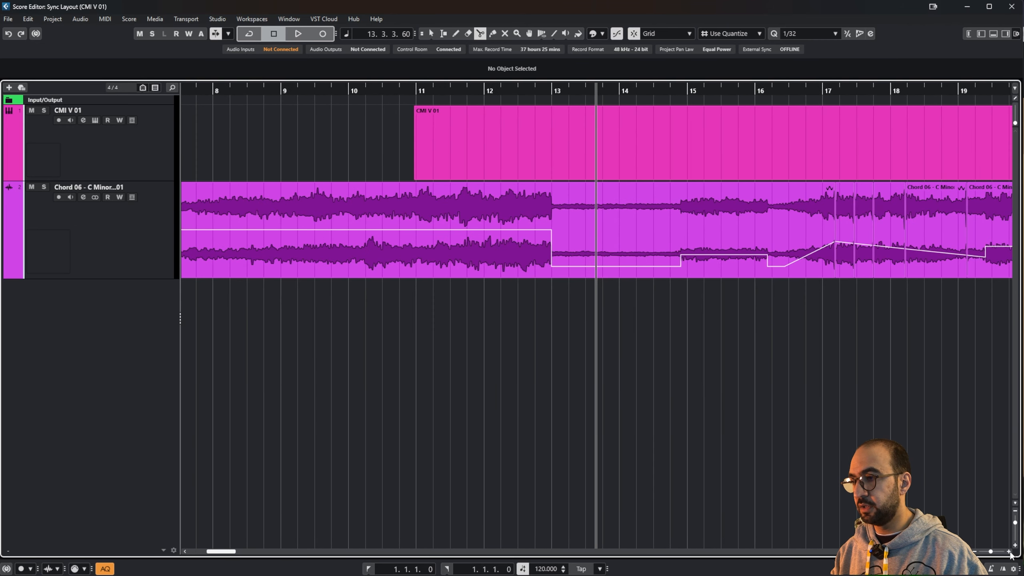
pyautogui.click(1009, 552)
pyautogui.click(1009, 552)
pyautogui.click(1009, 551)
pyautogui.click(1009, 551)
pyautogui.moveTo(270, 414); pyautogui.dragTo(514, 412)
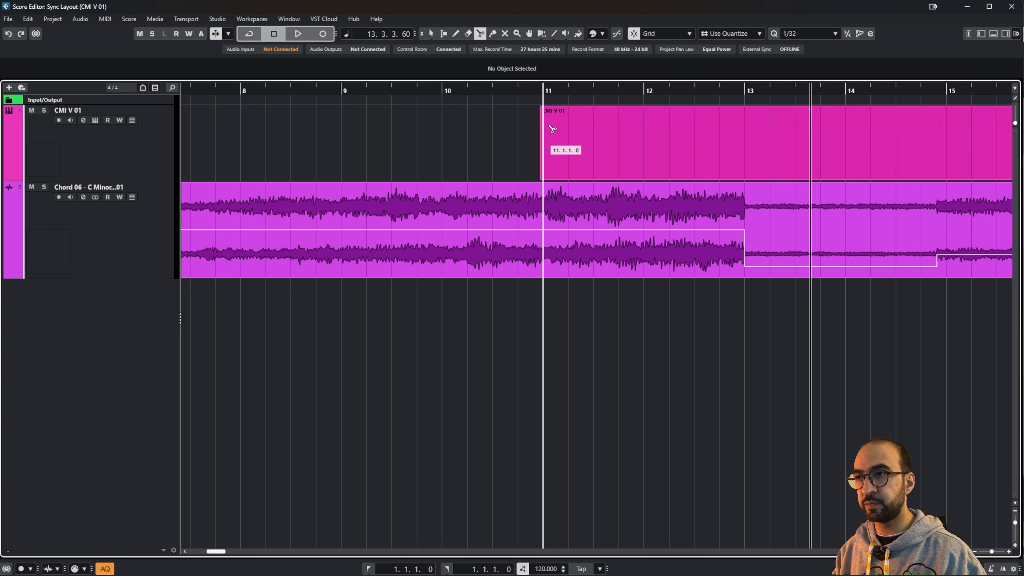
pyautogui.click(617, 33)
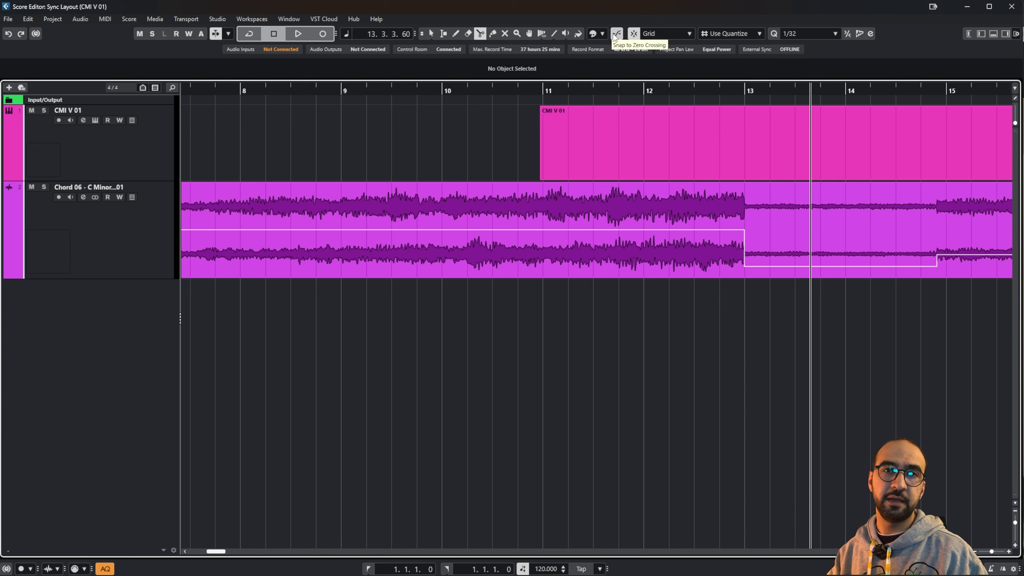
pyautogui.click(490, 33)
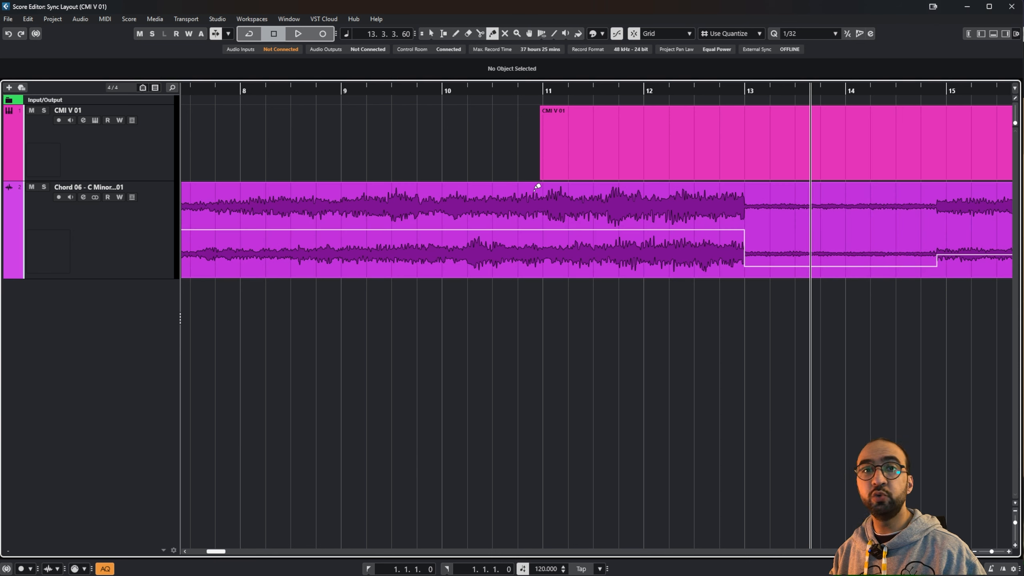
pyautogui.click(480, 33)
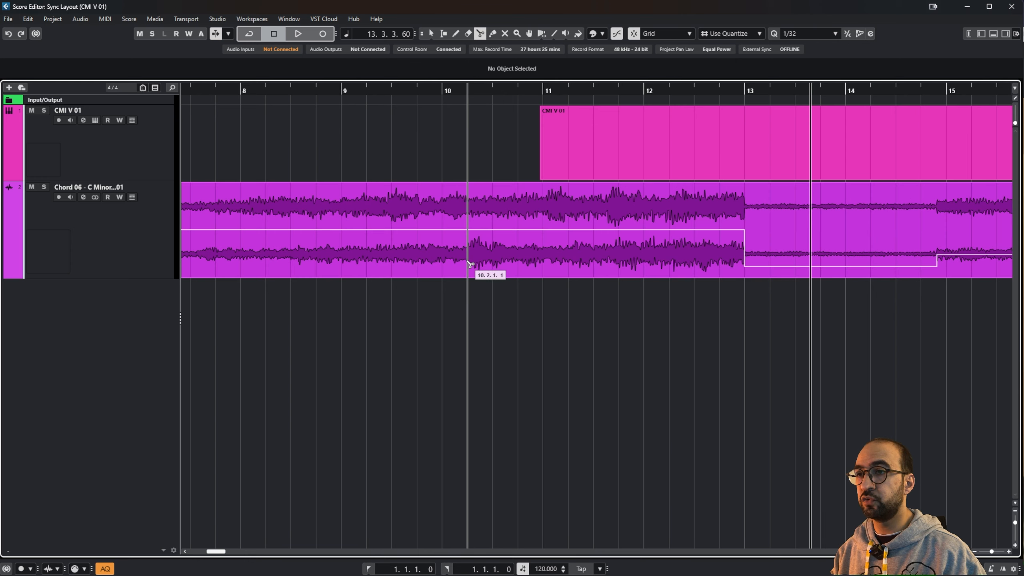
pyautogui.click(468, 258)
pyautogui.click(499, 258)
pyautogui.click(520, 258)
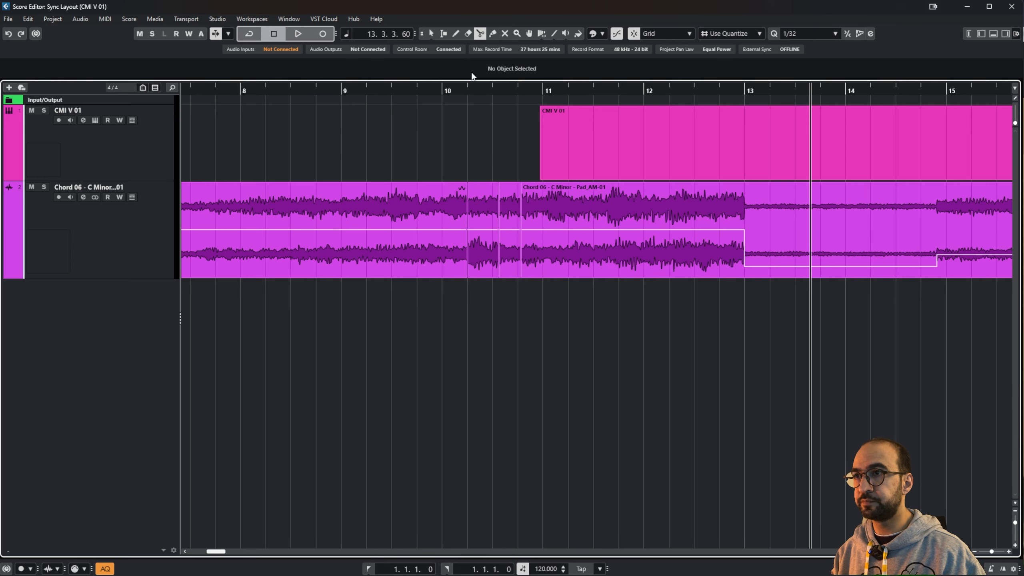
pyautogui.click(457, 213)
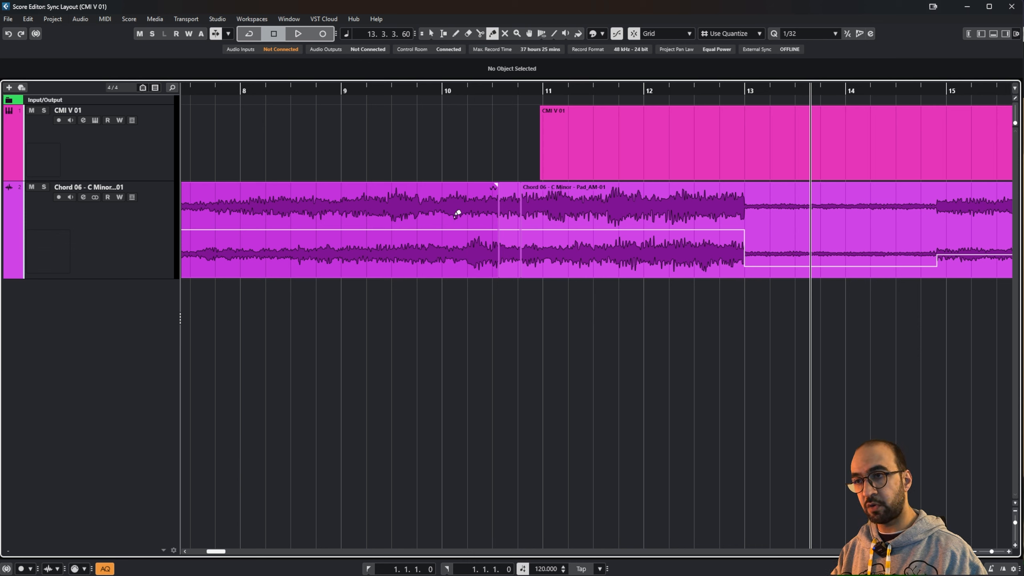
pyautogui.click(457, 213)
pyautogui.click(457, 214)
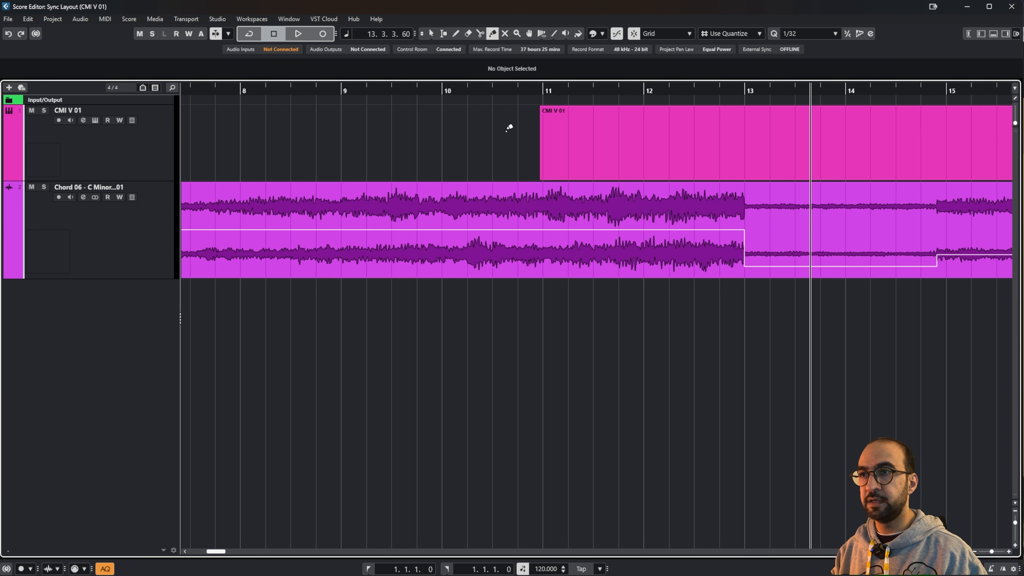
pyautogui.hscroll(3, 508, 126)
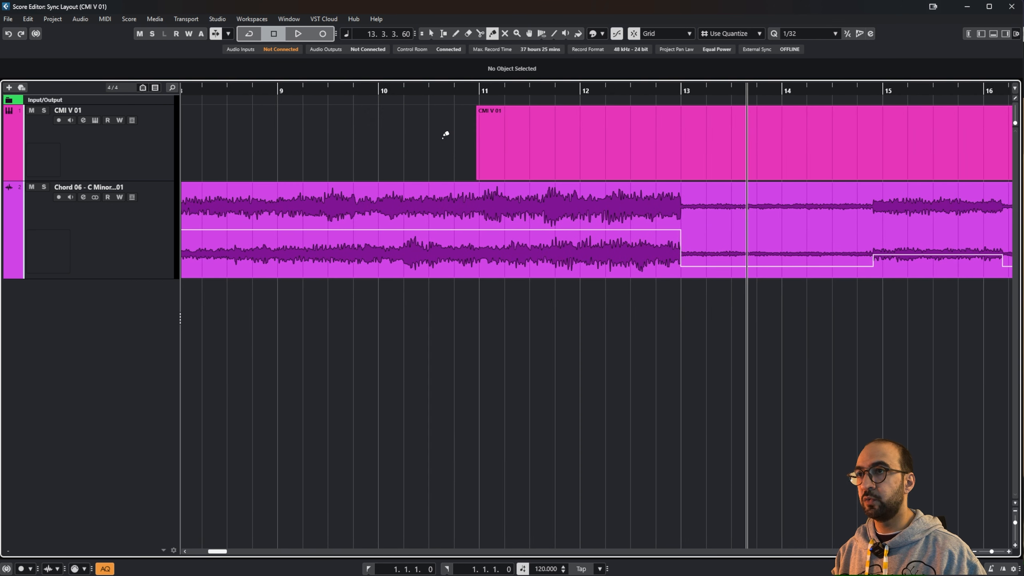
pyautogui.click(505, 35)
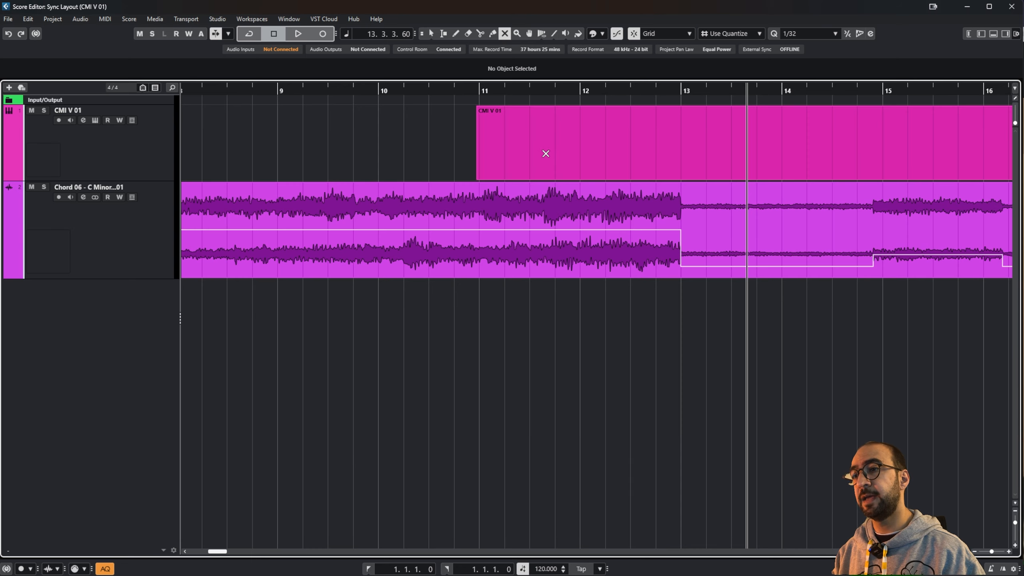
# Step: Mute and unmute the pad event, then split it at 11.2.1 and 11.4.1.59
pyautogui.click(561, 213)
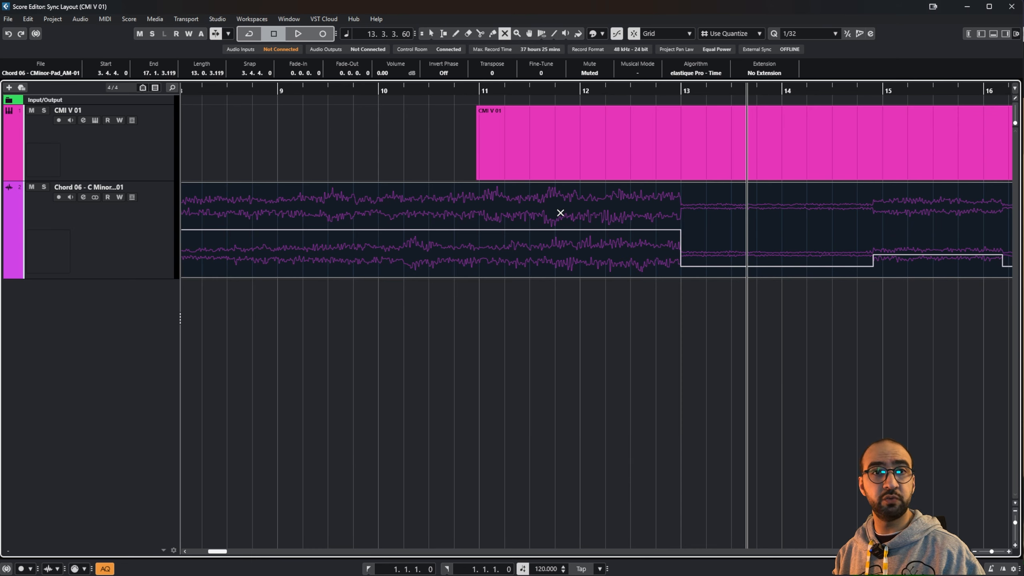
pyautogui.click(560, 213)
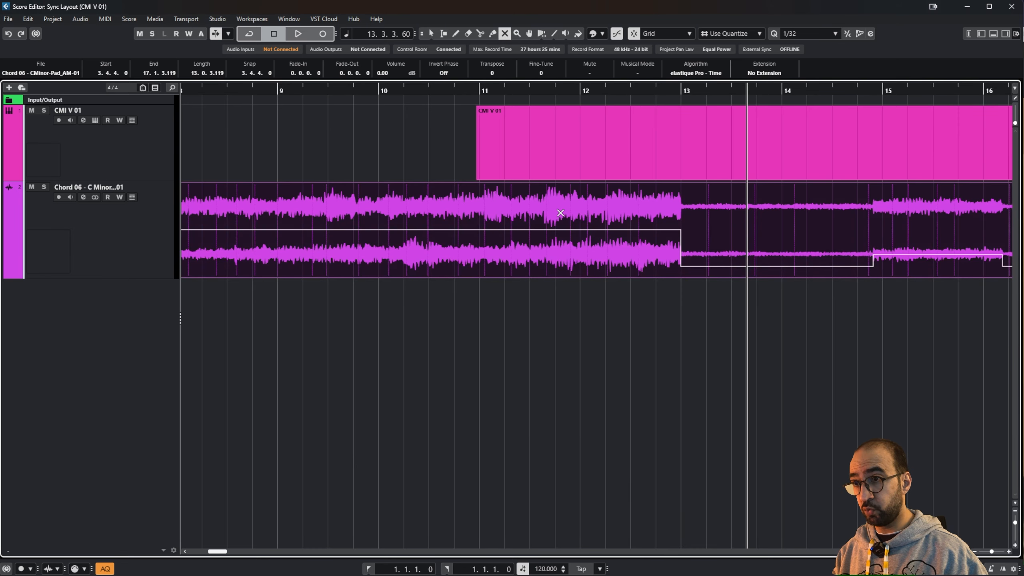
pyautogui.click(481, 34)
pyautogui.click(505, 221)
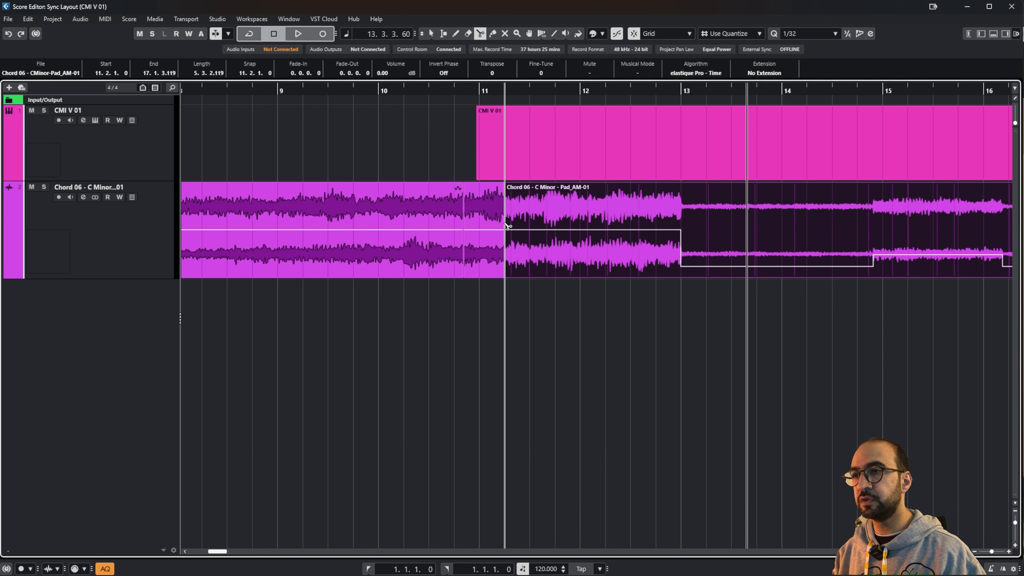
pyautogui.click(559, 232)
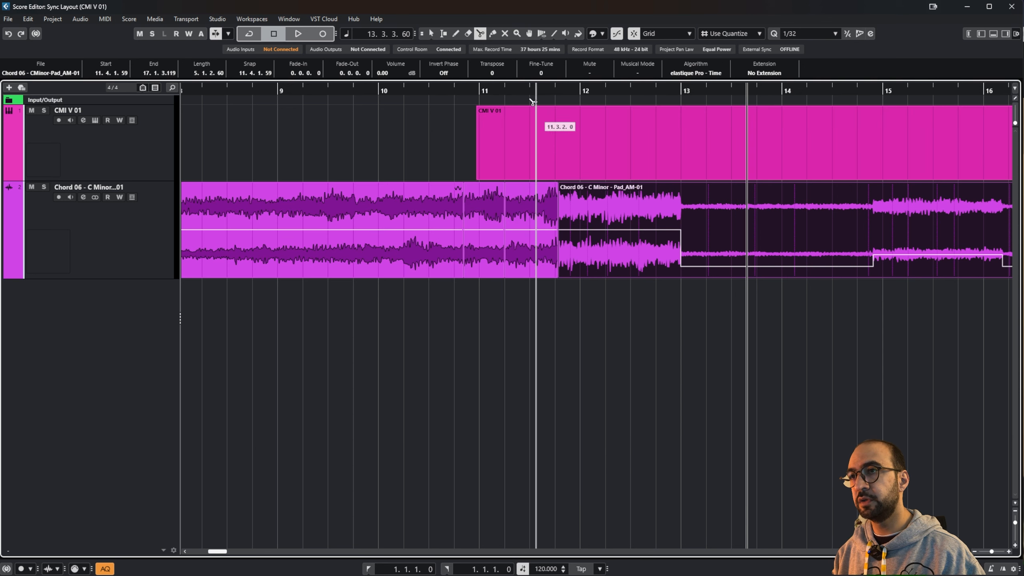
# Step: Toggle mute on the pieces around the 11.2.1–11.4.1.59 slice
pyautogui.click(505, 34)
pyautogui.click(490, 204)
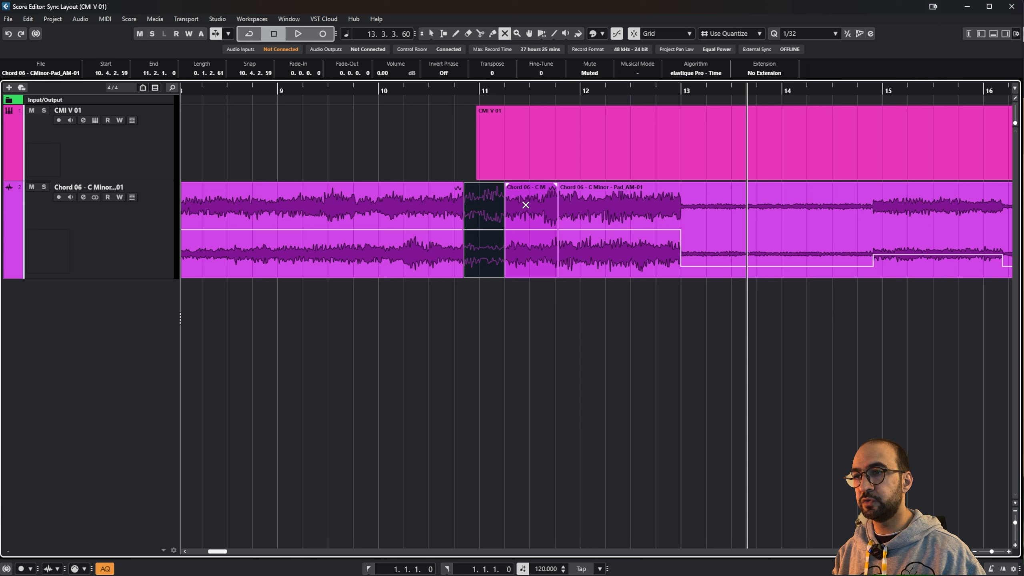
pyautogui.click(526, 205)
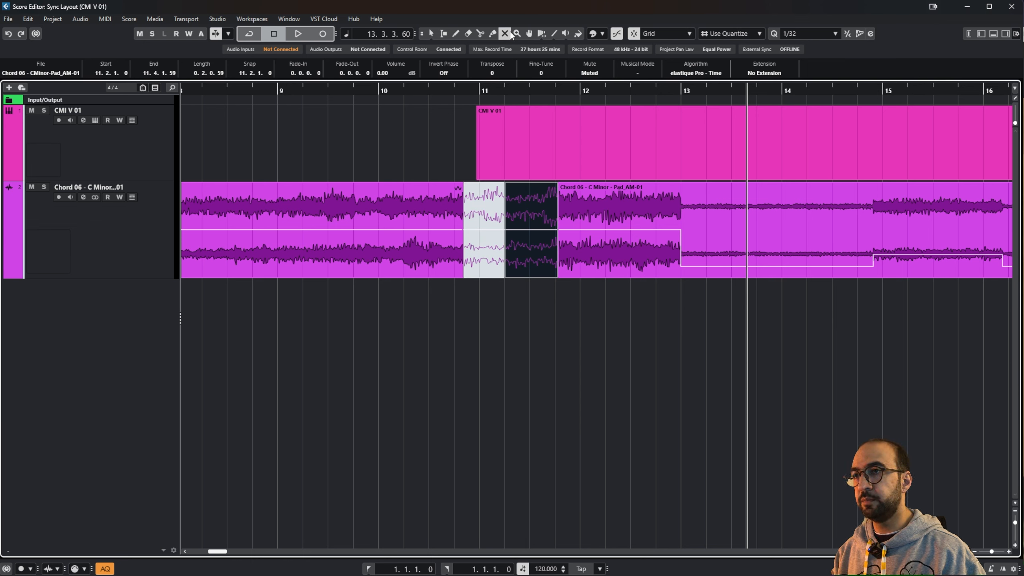
pyautogui.click(481, 200)
pyautogui.click(542, 208)
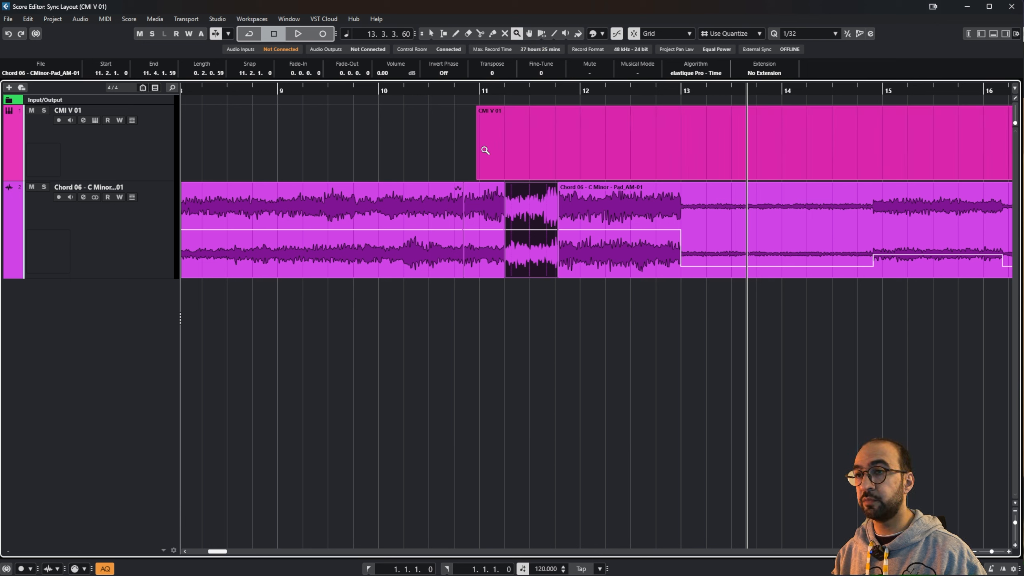
# Step: Zoom in step by step on the muted slice at bar 11, then pan toward the pad event's end
pyautogui.moveTo(451, 141); pyautogui.dragTo(690, 314)
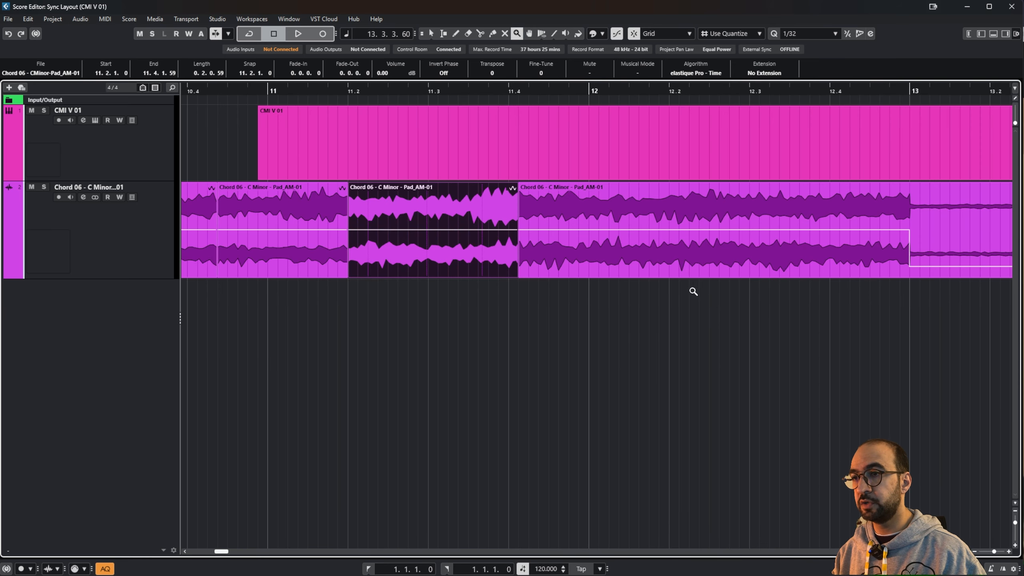
pyautogui.moveTo(378, 131); pyautogui.dragTo(648, 271)
pyautogui.moveTo(730, 293); pyautogui.dragTo(365, 180)
pyautogui.moveTo(279, 112); pyautogui.dragTo(577, 359)
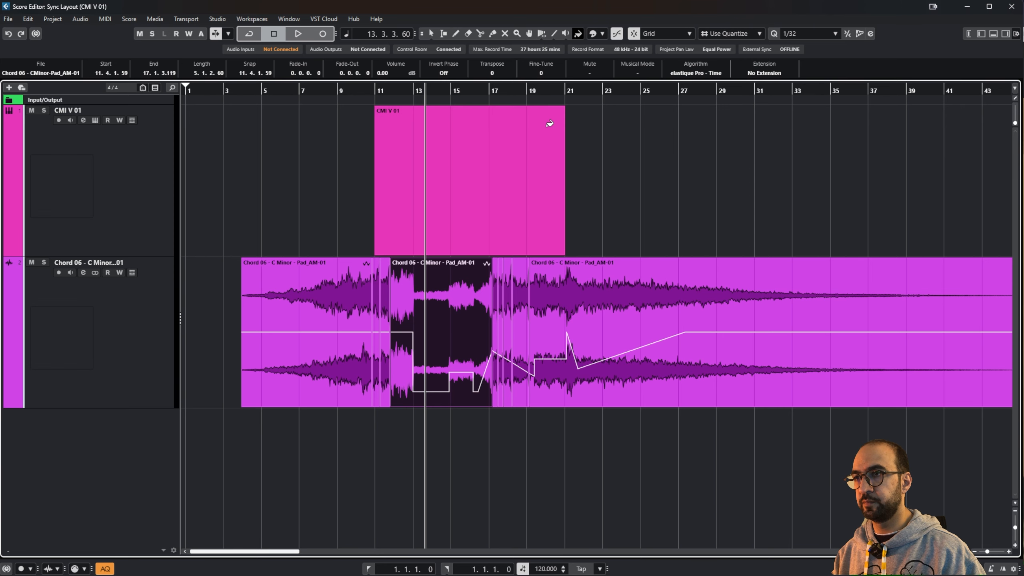
pyautogui.click(530, 36)
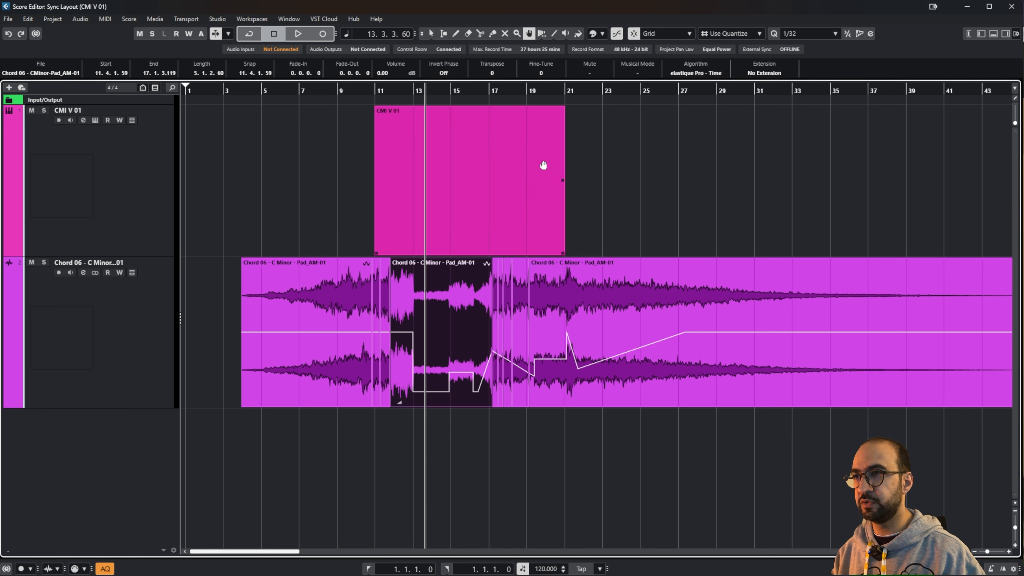
pyautogui.moveTo(620, 199); pyautogui.dragTo(519, 202)
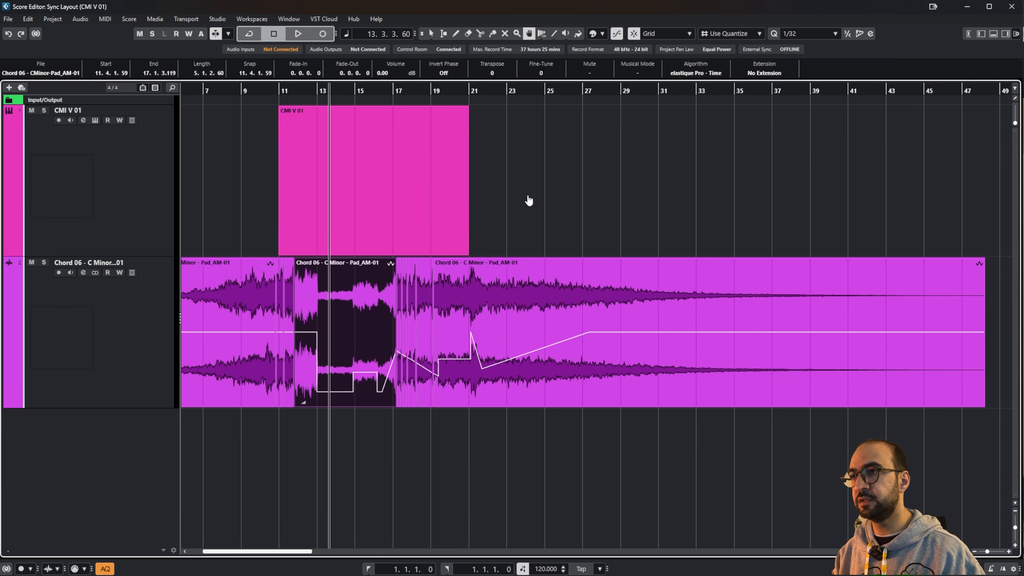
# Step: Switch Time Warp to Warp Grid mode and place the playback position at bar 19
pyautogui.click(541, 35)
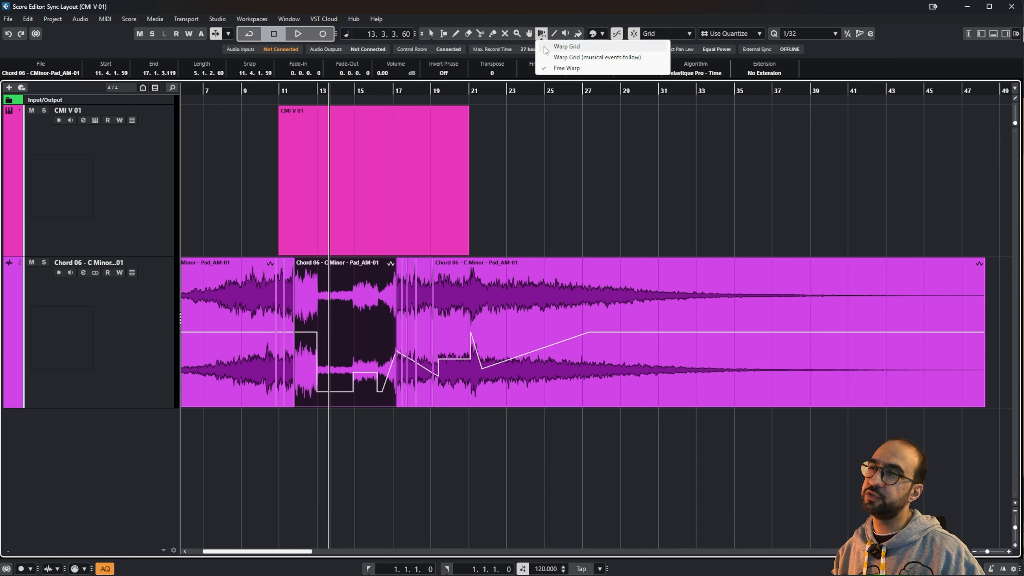
pyautogui.click(546, 48)
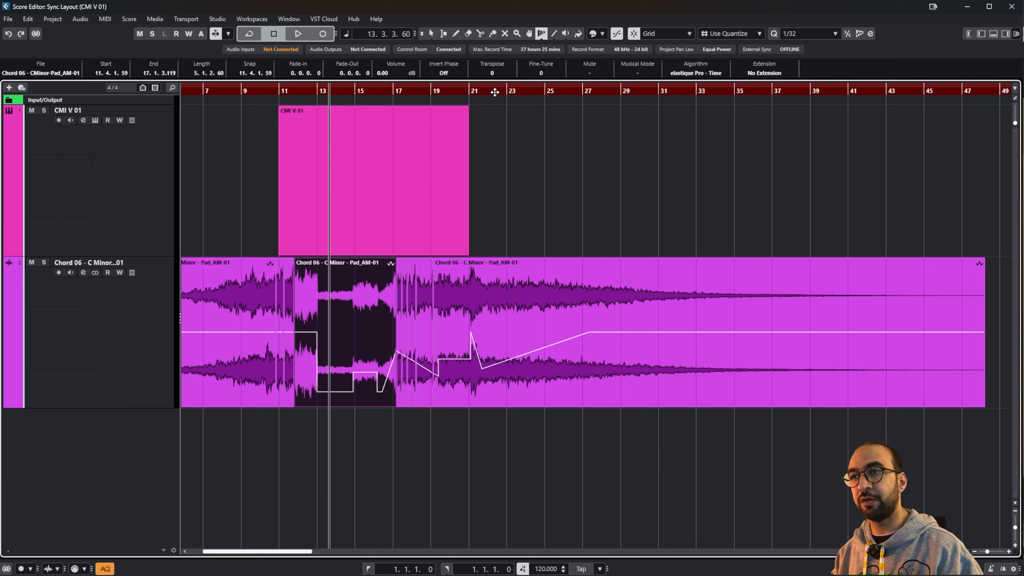
pyautogui.click(433, 88)
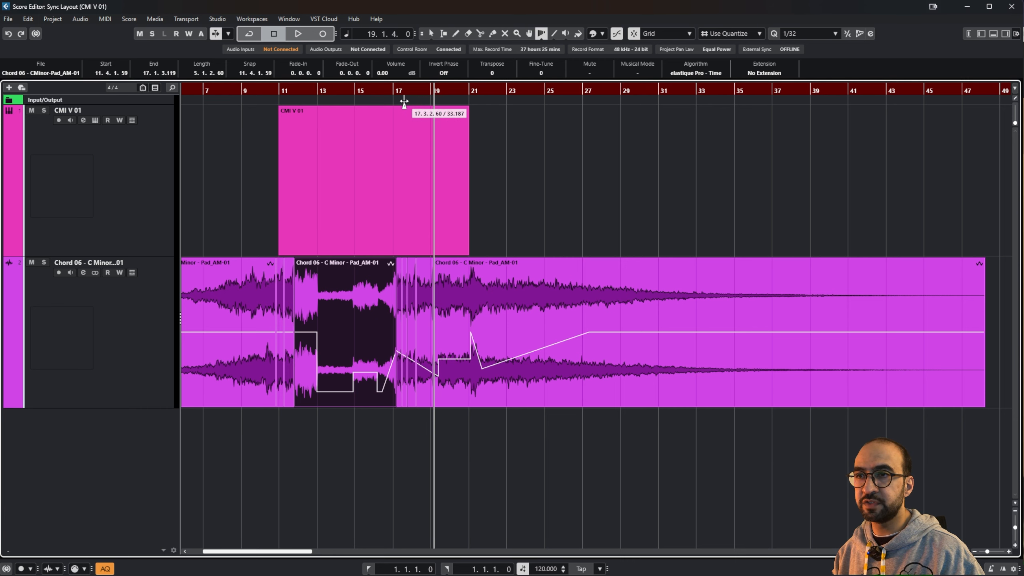
pyautogui.hscroll(-3, 711, 107)
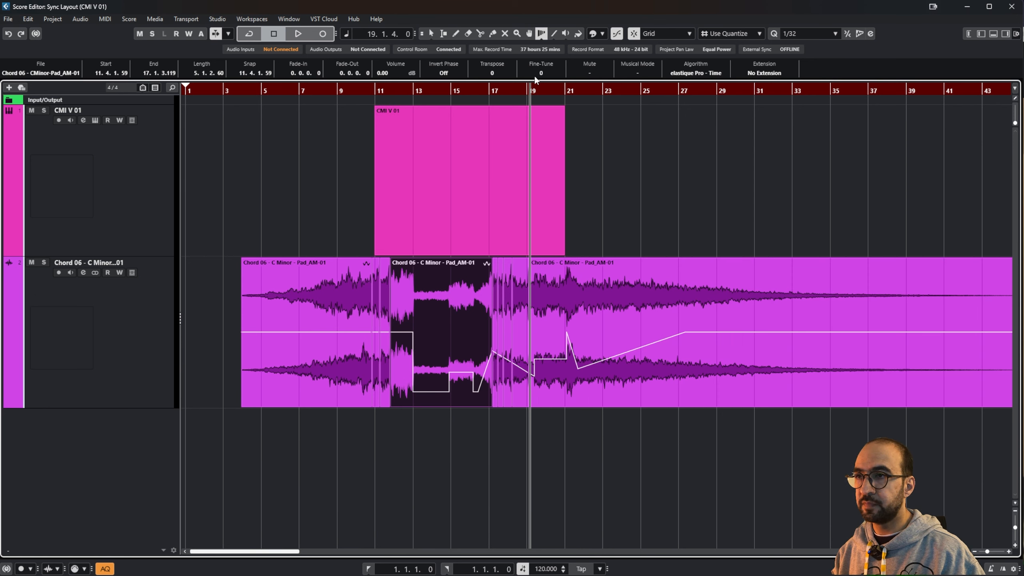
# Step: Add tempo markers at bars 18 and 21, warp the bars before bar 21, then undo the last warp
pyautogui.click(511, 90)
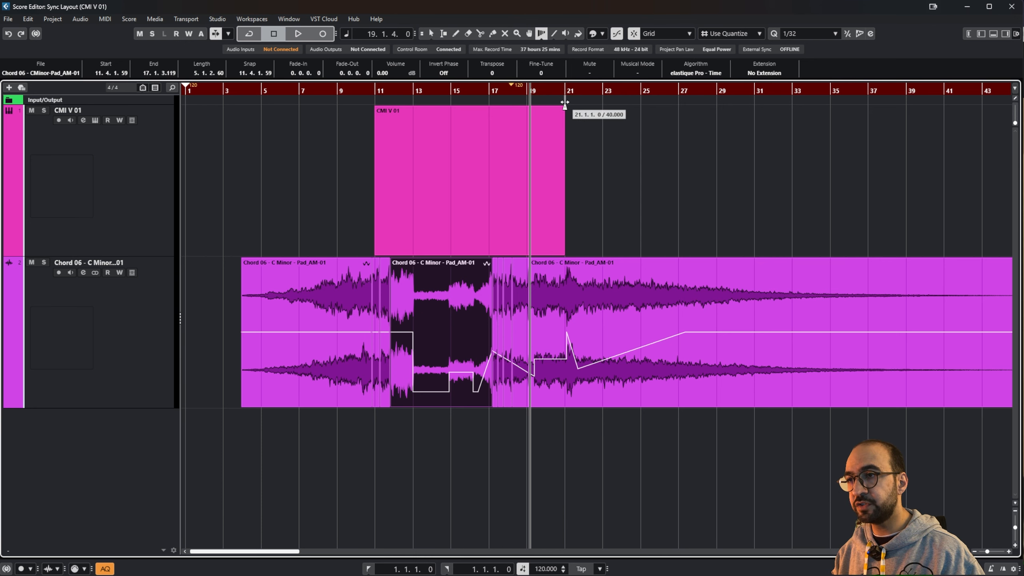
pyautogui.click(565, 103)
pyautogui.moveTo(565, 103); pyautogui.dragTo(589, 101)
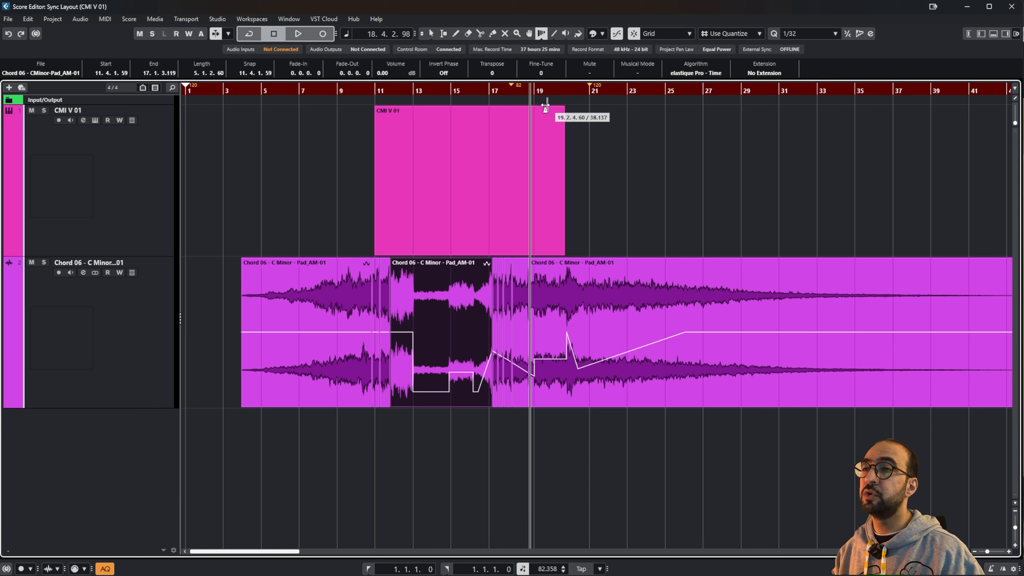
pyautogui.moveTo(569, 113); pyautogui.dragTo(573, 114)
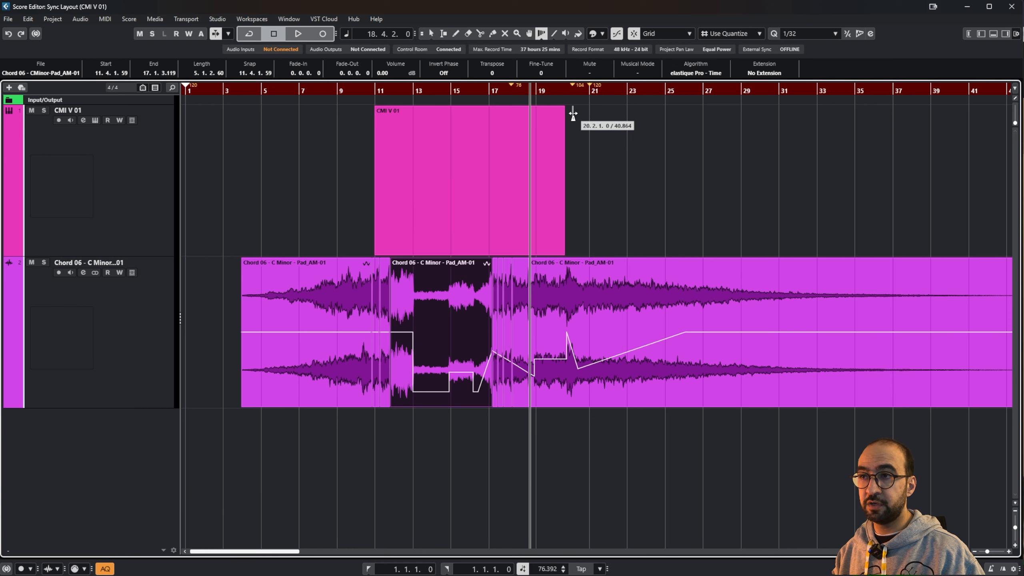
pyautogui.hotkey('ctrl', 'z')
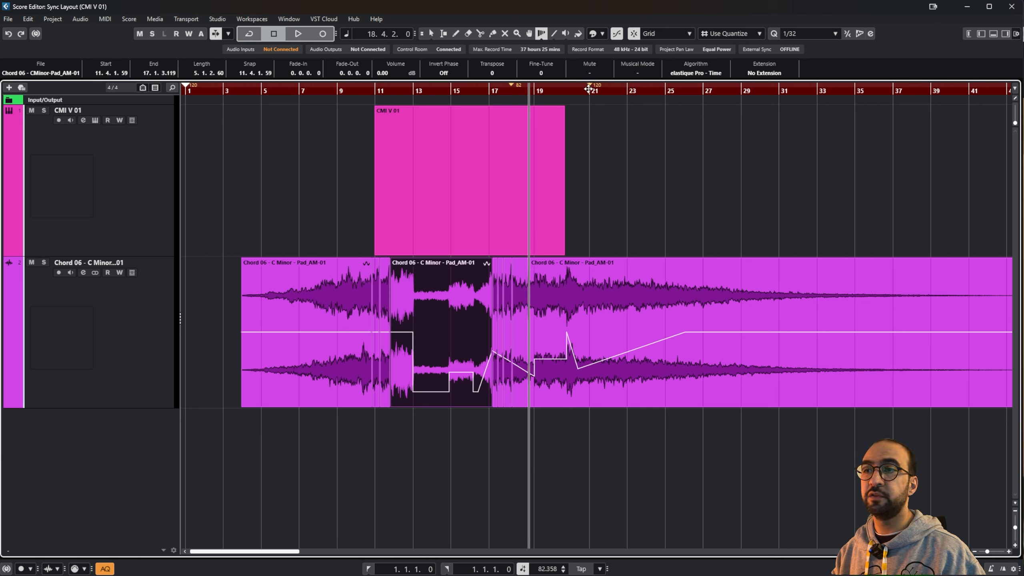
pyautogui.click(555, 34)
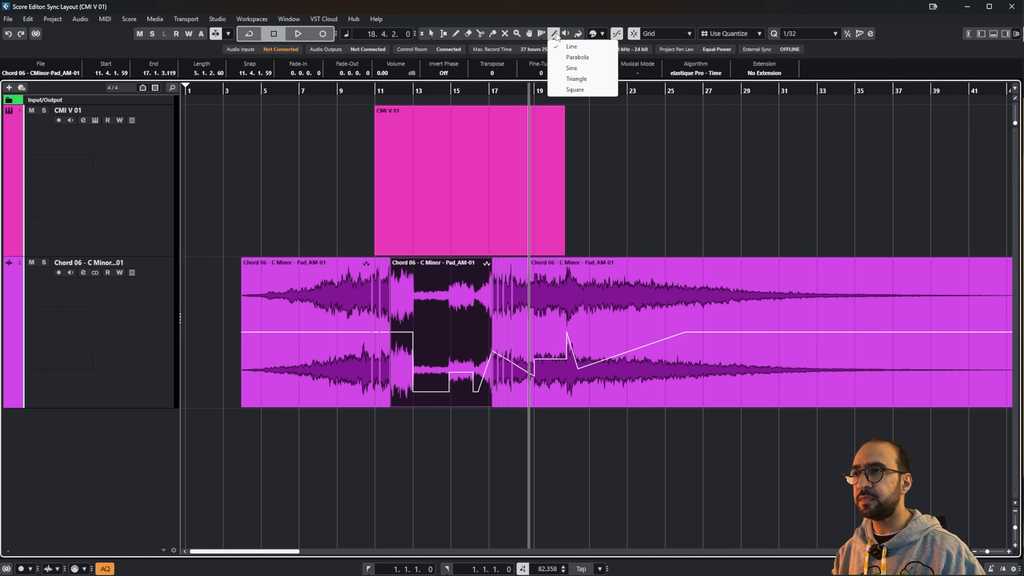
pyautogui.click(556, 35)
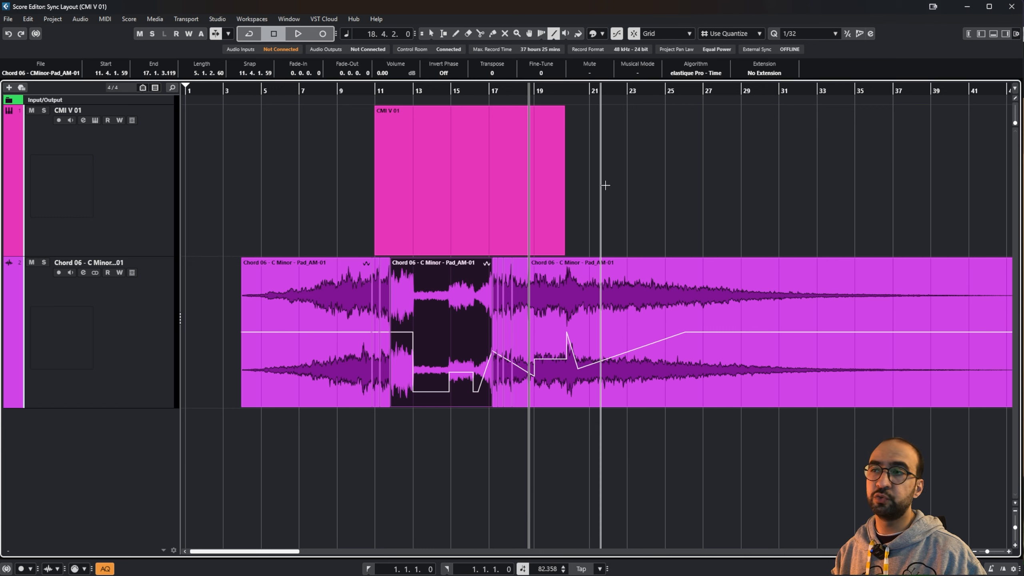
pyautogui.hscroll(3, 583, 182)
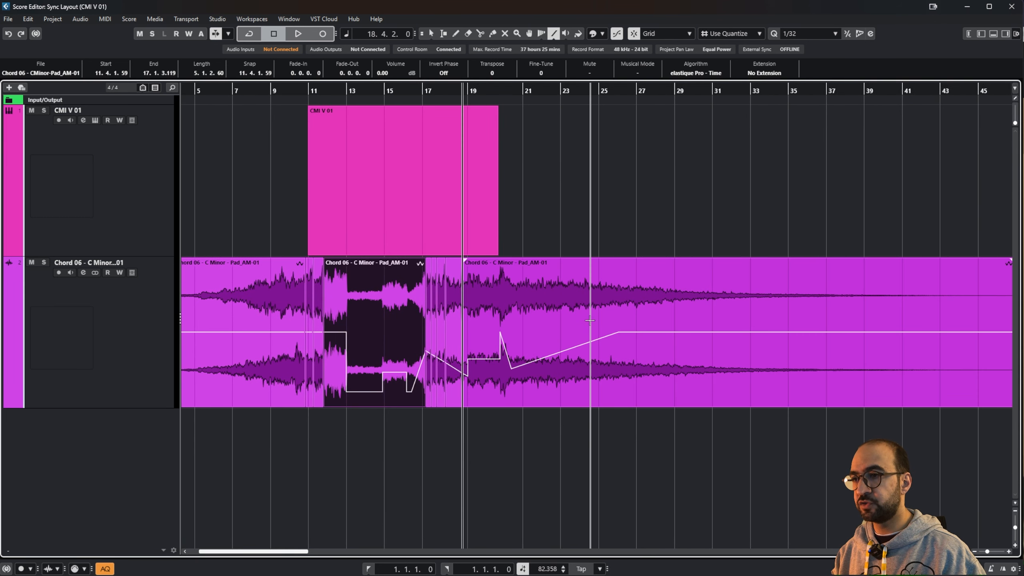
pyautogui.click(521, 282)
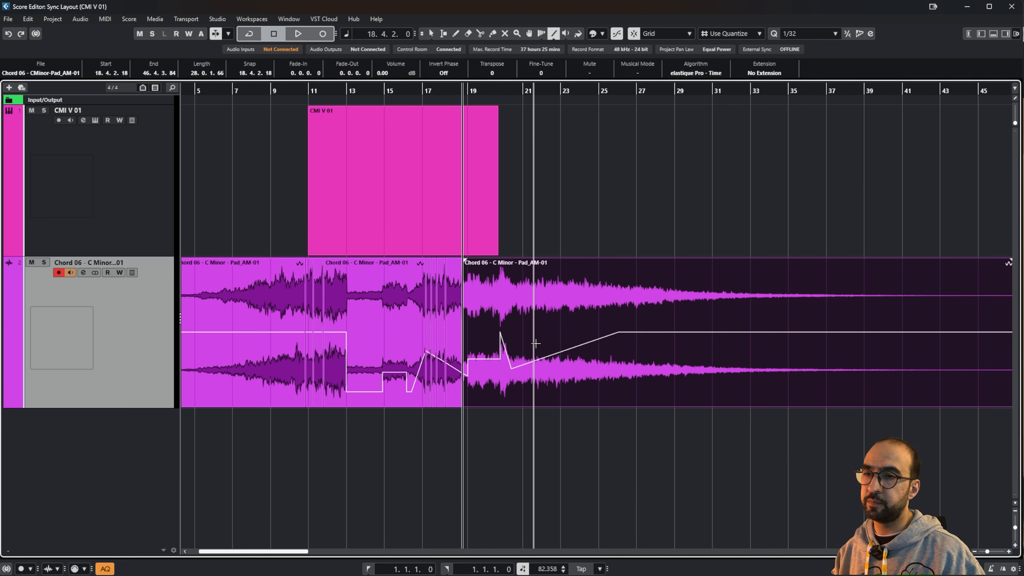
pyautogui.click(332, 341)
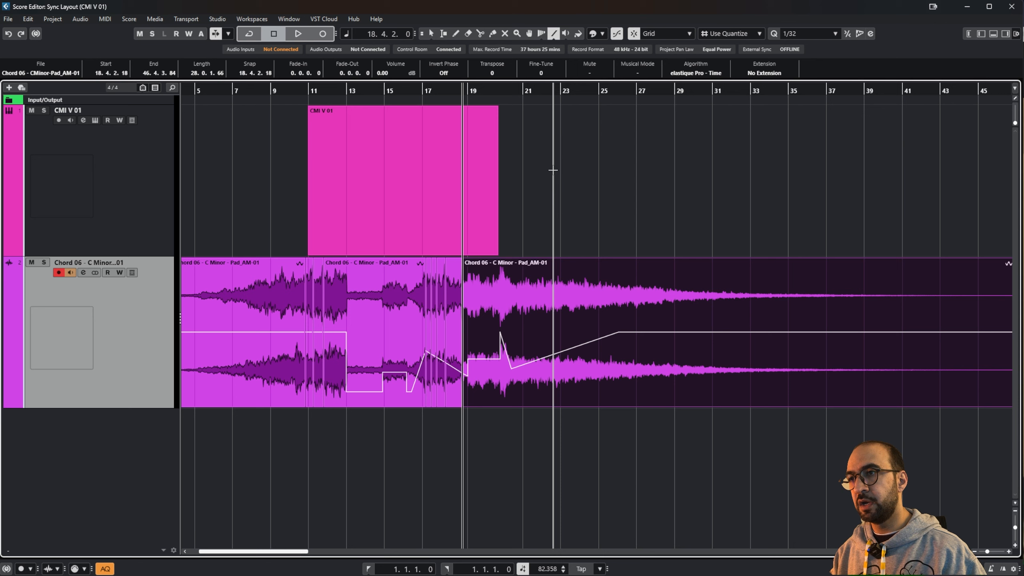
pyautogui.click(554, 34)
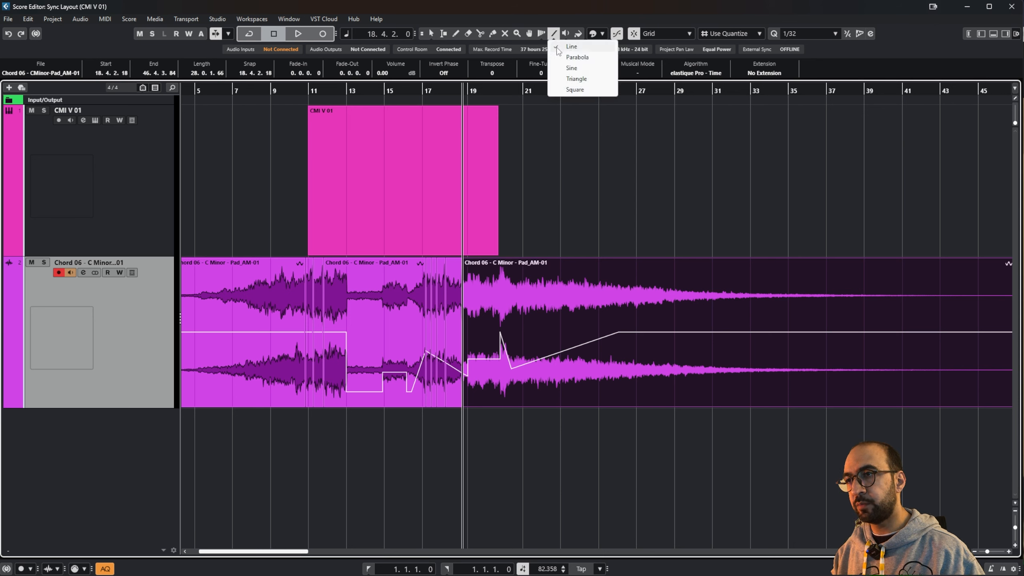
pyautogui.click(571, 46)
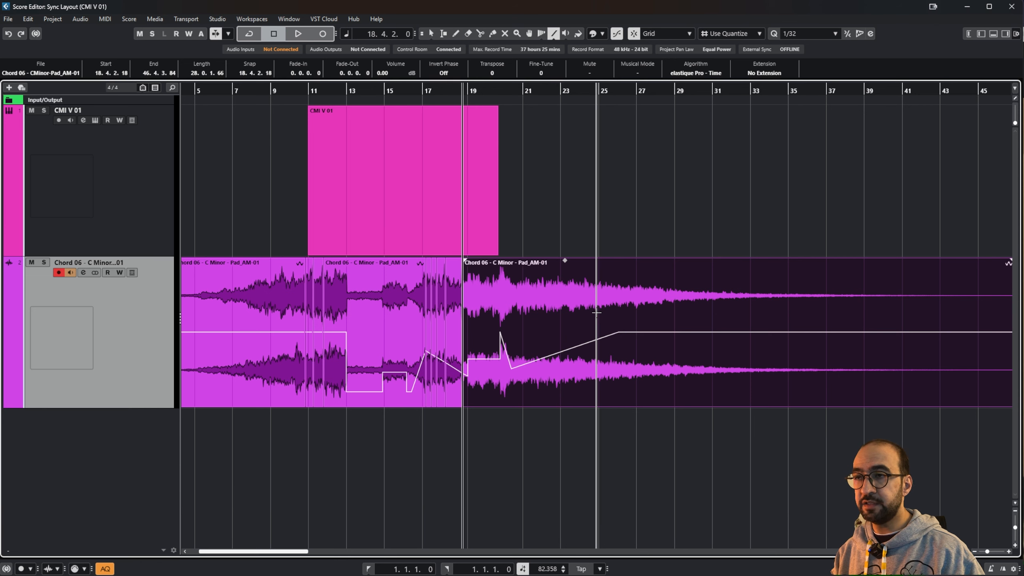
pyautogui.click(555, 34)
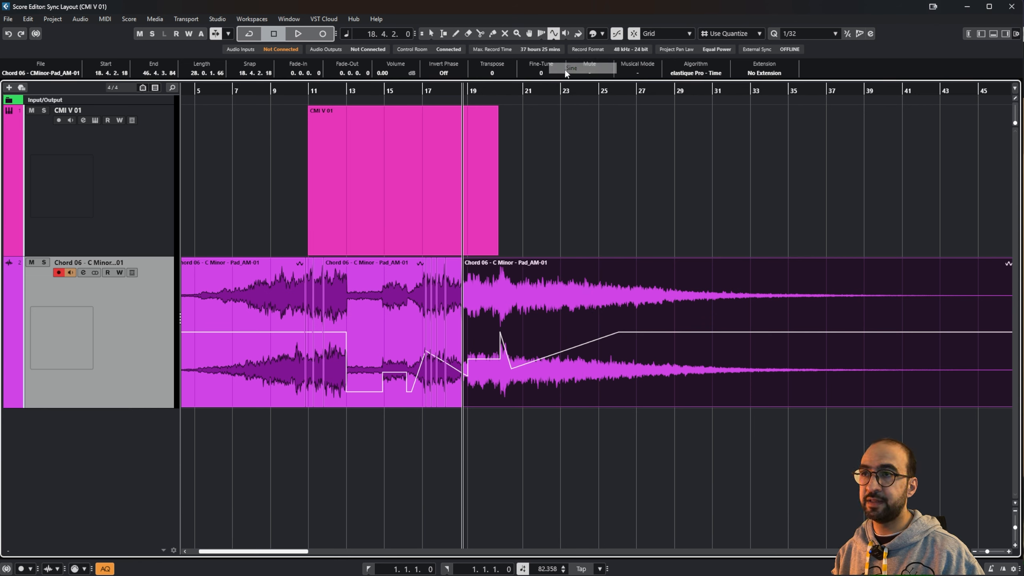
pyautogui.click(556, 34)
pyautogui.click(569, 44)
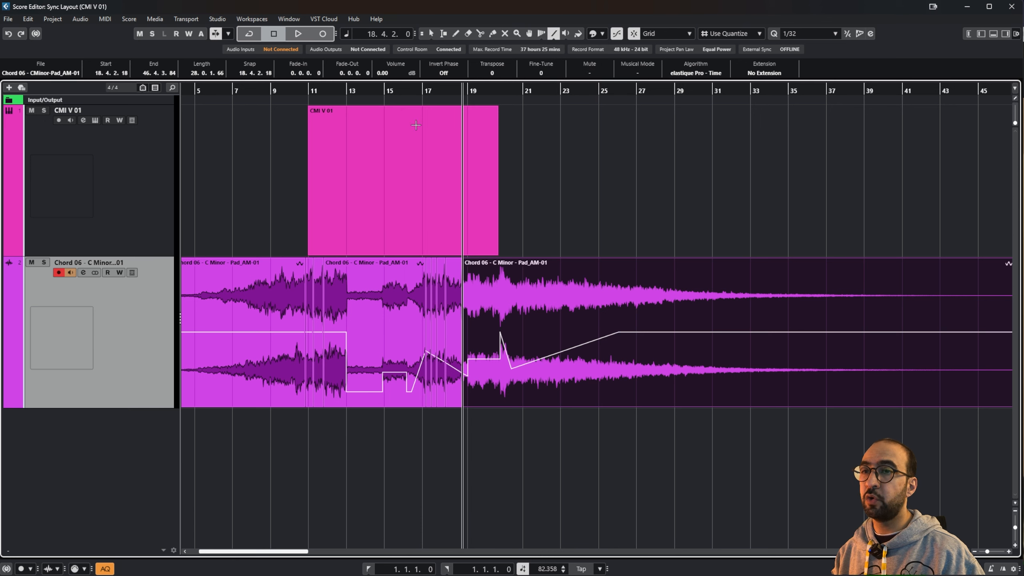
# Step: Show the pad track's Volume automation lane from the track list menu
pyautogui.rightClick(123, 356)
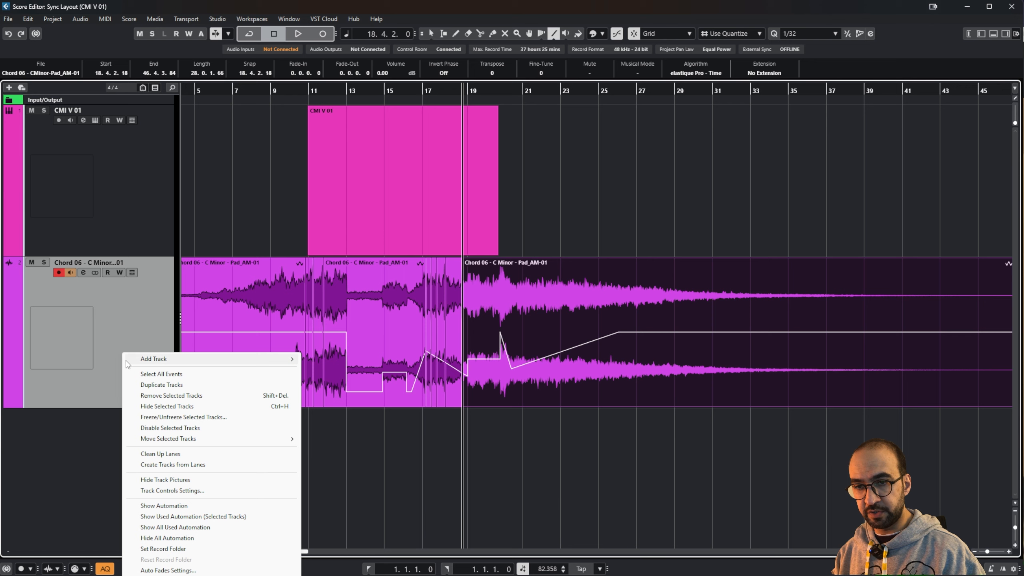
pyautogui.click(172, 508)
pyautogui.scroll(-1, 171, 507)
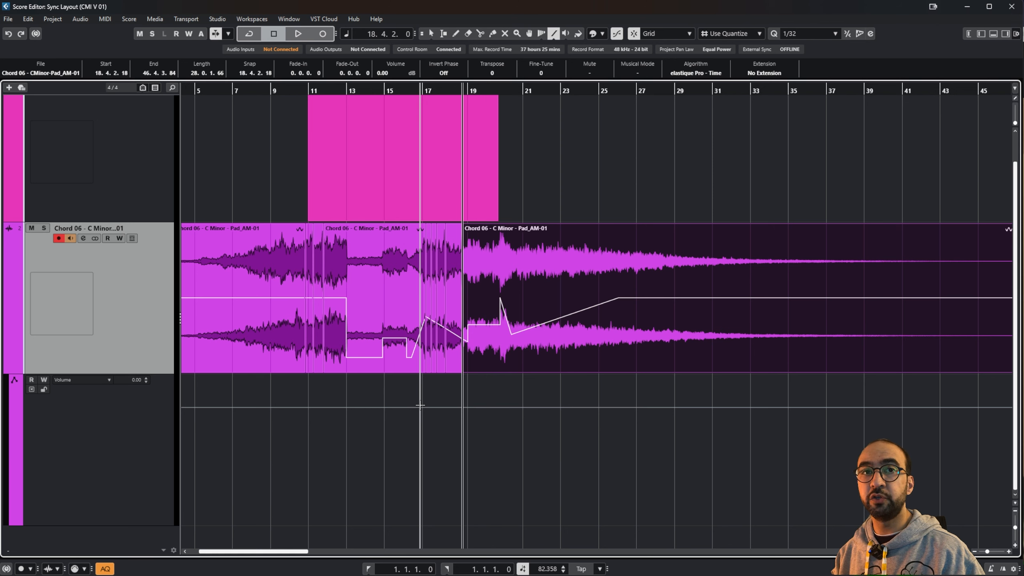
# Step: Draw two falling volume ramps toward bars 19 and 25, then bring up MixConsole with F3
pyautogui.moveTo(330, 407); pyautogui.dragTo(468, 482)
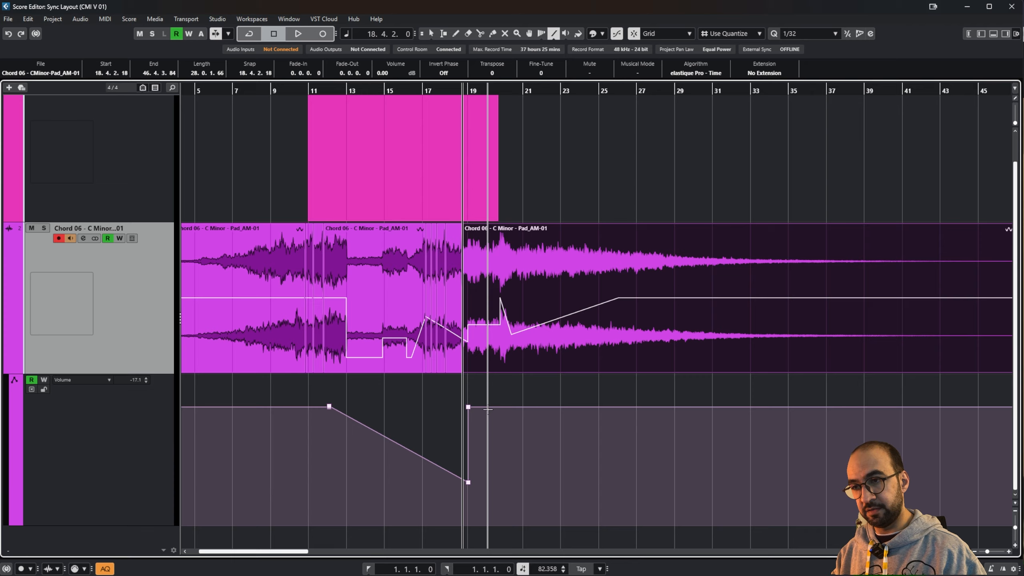
pyautogui.moveTo(489, 408); pyautogui.dragTo(614, 473)
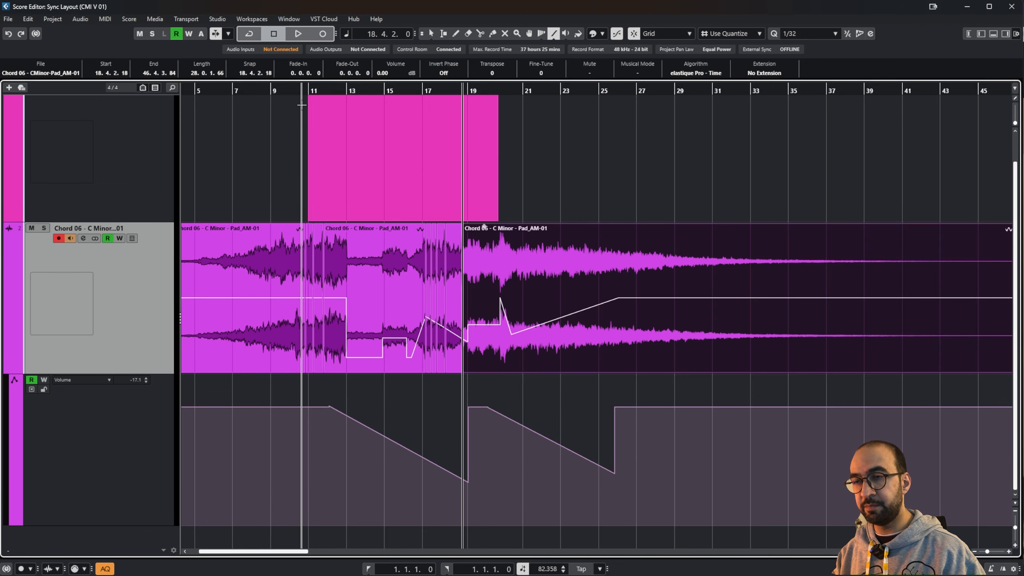
pyautogui.press('F3')
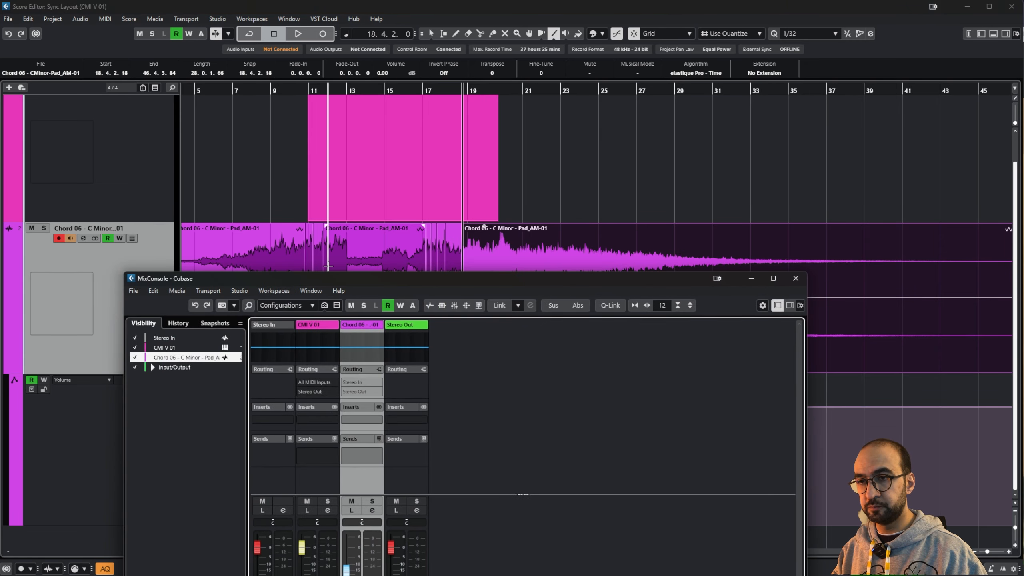
# Step: Move MixConsole aside, play the pad from bar 11 to hear the ramps, then close MixConsole
pyautogui.moveTo(329, 278); pyautogui.dragTo(709, 116)
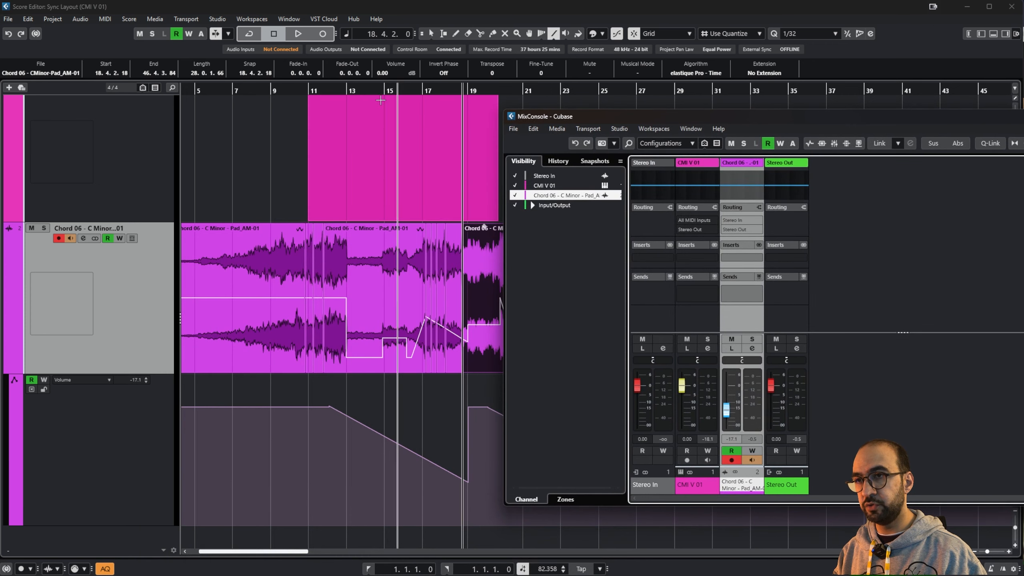
pyautogui.click(317, 88)
pyautogui.press('space')
pyautogui.press('F3')
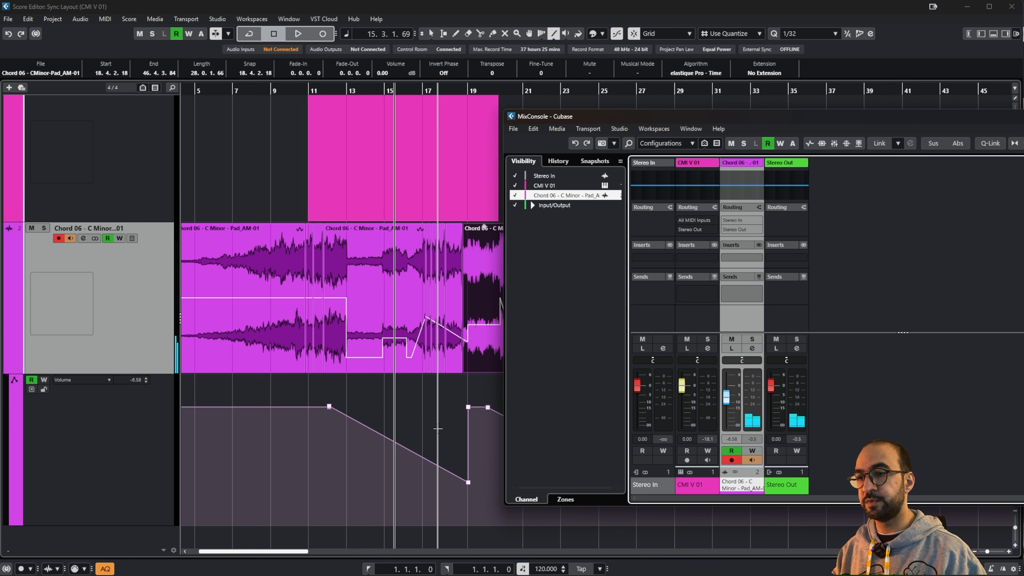
pyautogui.press('F3')
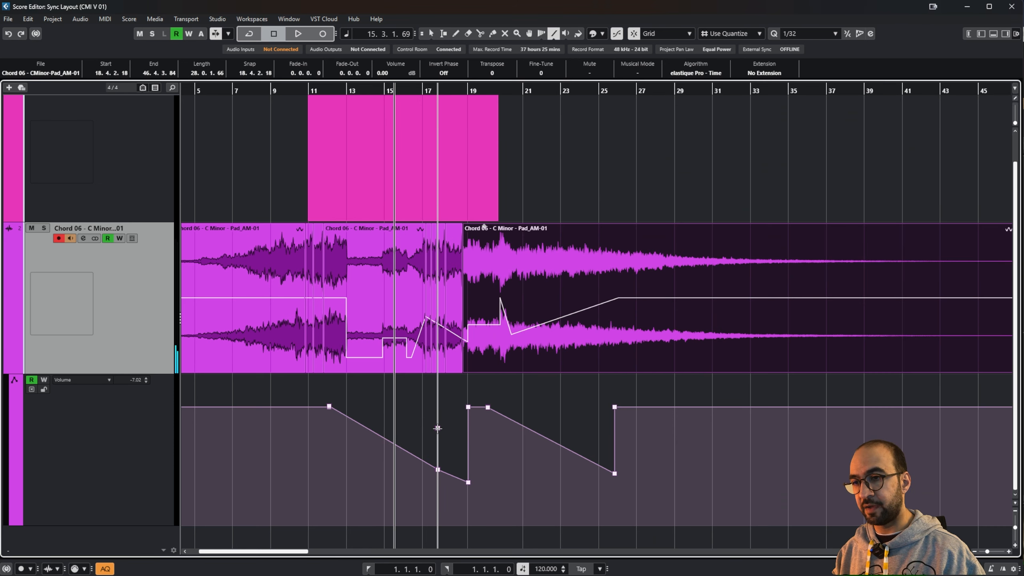
# Step: Draw a Sine-shaped Line tool curve across the Volume lane from about bar 12 to 25
pyautogui.click(551, 37)
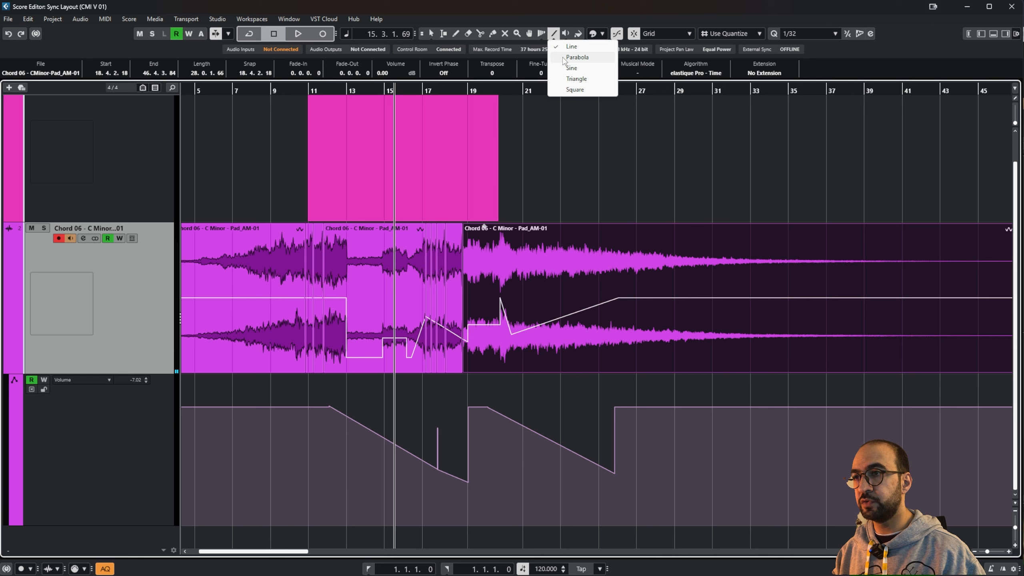
pyautogui.click(566, 69)
pyautogui.moveTo(335, 436)
pyautogui.mouseDown()
pyautogui.moveTo(625, 426)
pyautogui.moveTo(613, 428)
pyautogui.mouseUp()
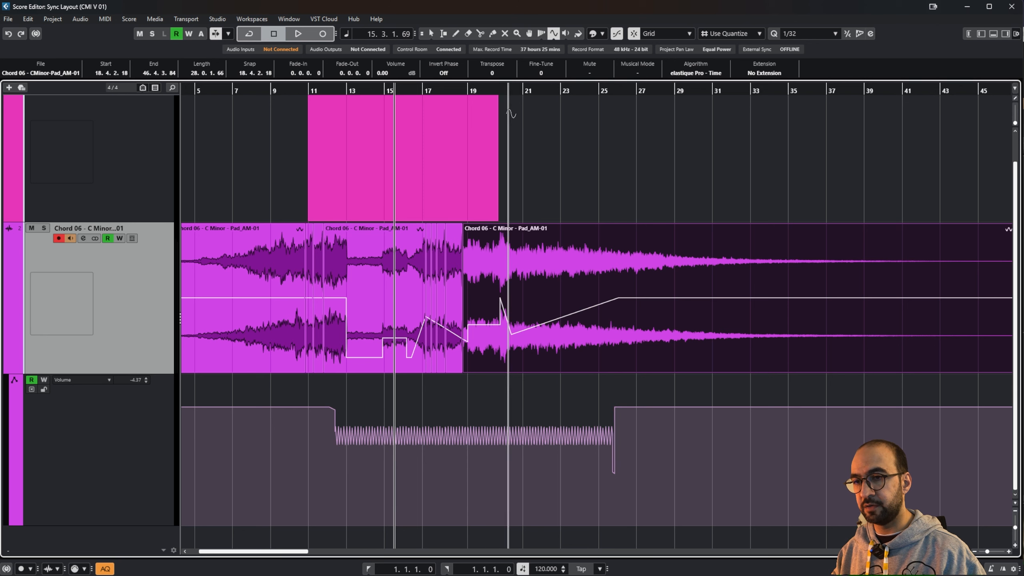